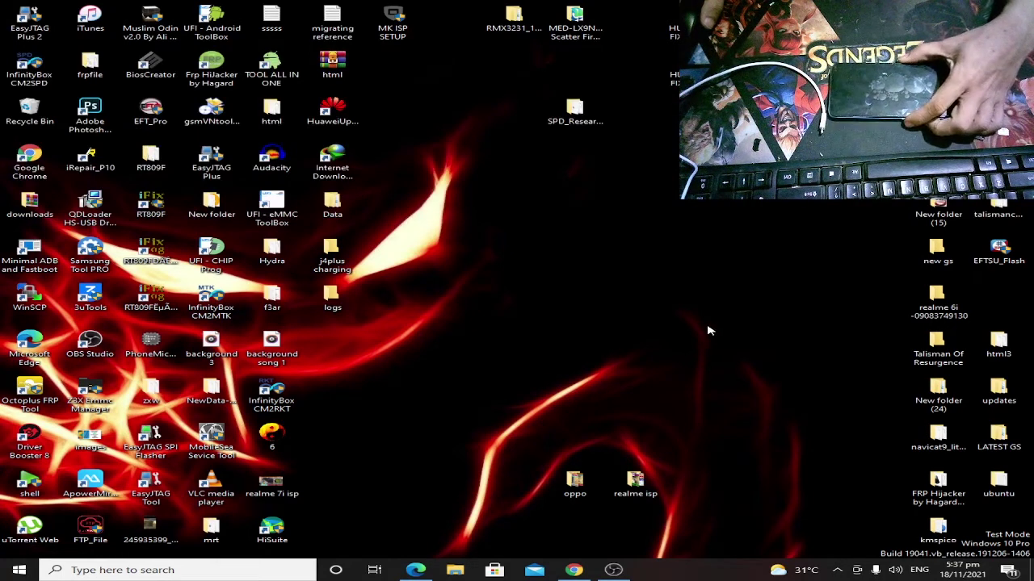
# Refresh the desktop and place the RMX3231 firmware folder and the SPD Research Tool folder side by side in an empty area.
pyautogui.rightClick(594, 231)
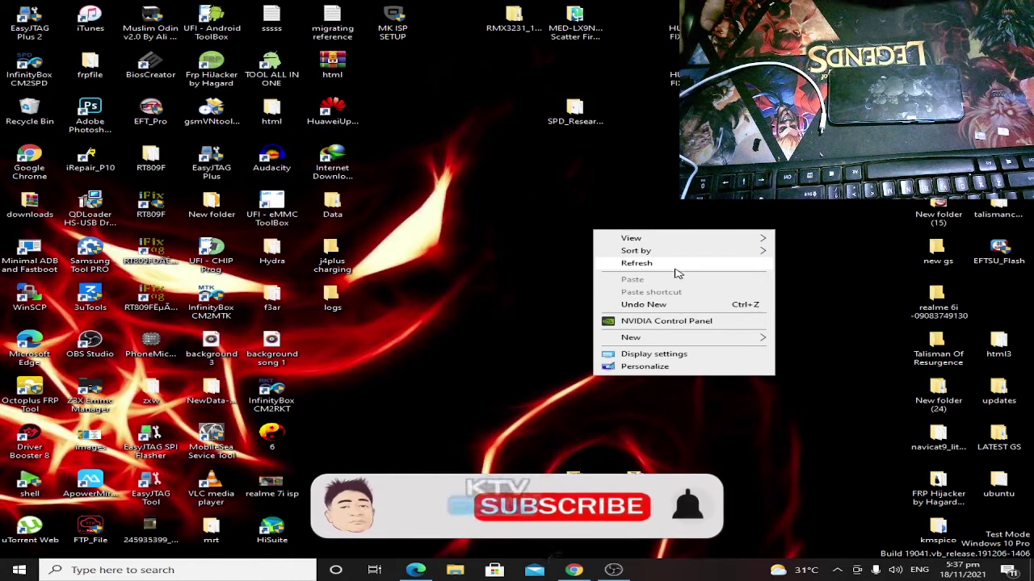
pyautogui.click(675, 265)
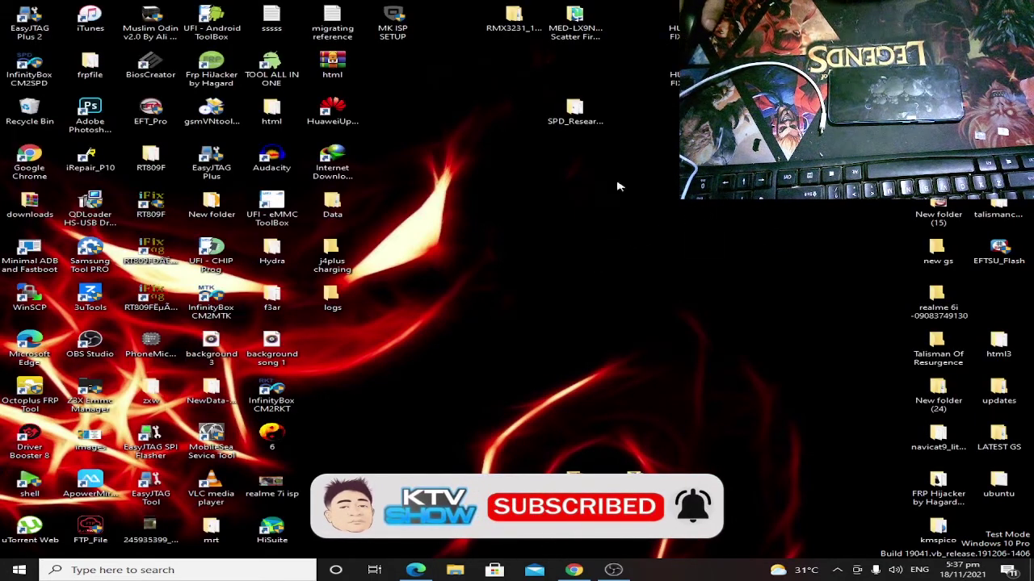
pyautogui.moveTo(575, 113); pyautogui.dragTo(635, 208)
pyautogui.moveTo(510, 32); pyautogui.dragTo(525, 207)
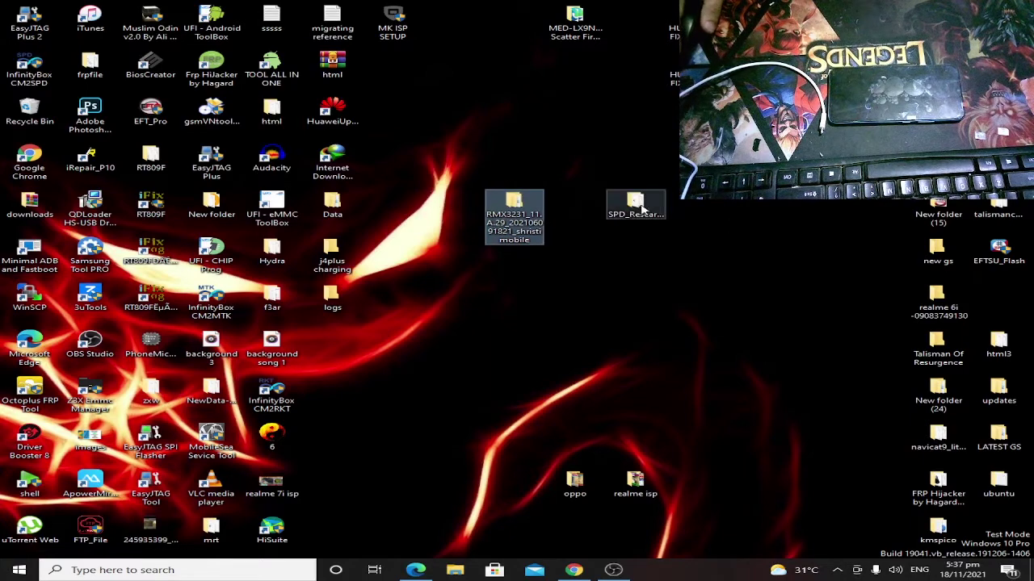
pyautogui.moveTo(714, 251); pyautogui.dragTo(597, 208)
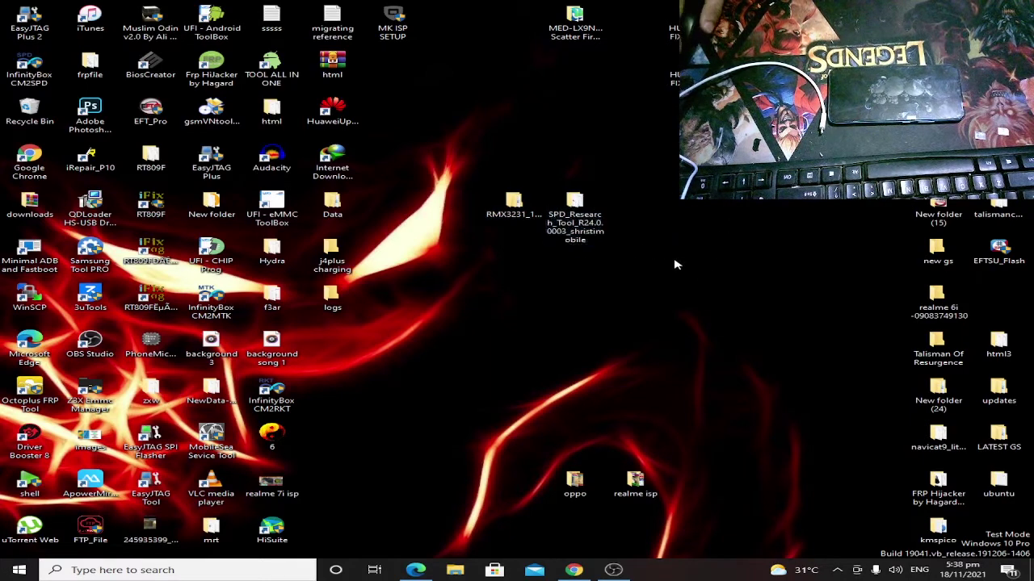
# Locate the ResearchDownload application in the SPD_Research_Tool_R24.0.0003_shristimobile folder, and return to the desktop.
pyautogui.doubleClick(581, 205)
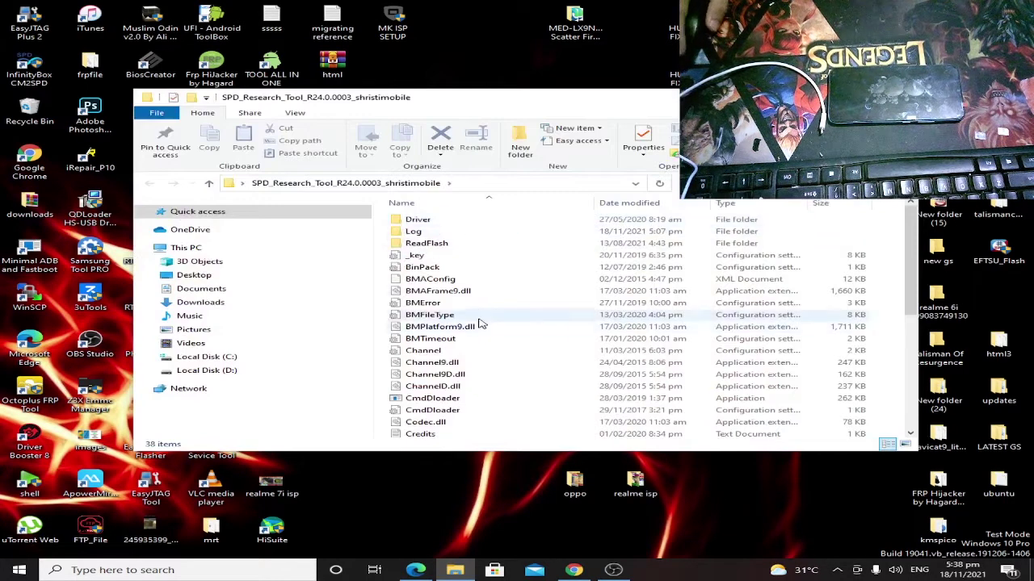
pyautogui.scroll(-6, 485, 330)
pyautogui.click(464, 347)
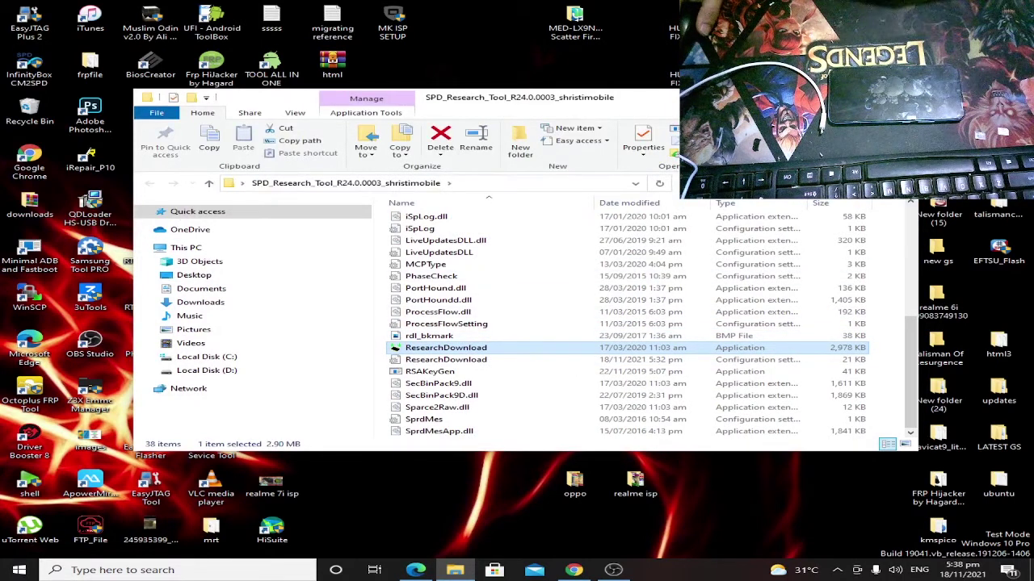
pyautogui.press('super+d')
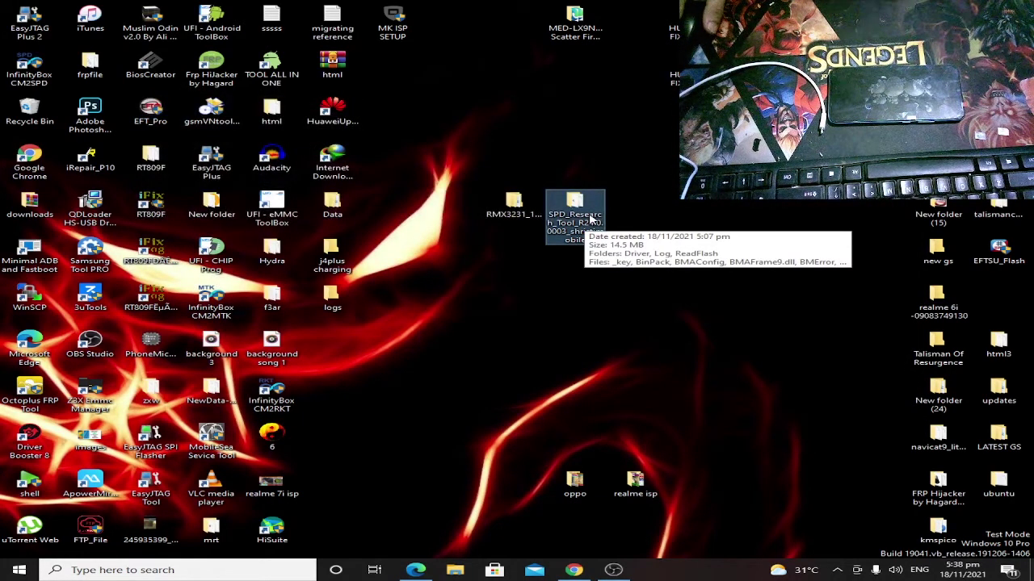
pyautogui.click(616, 328)
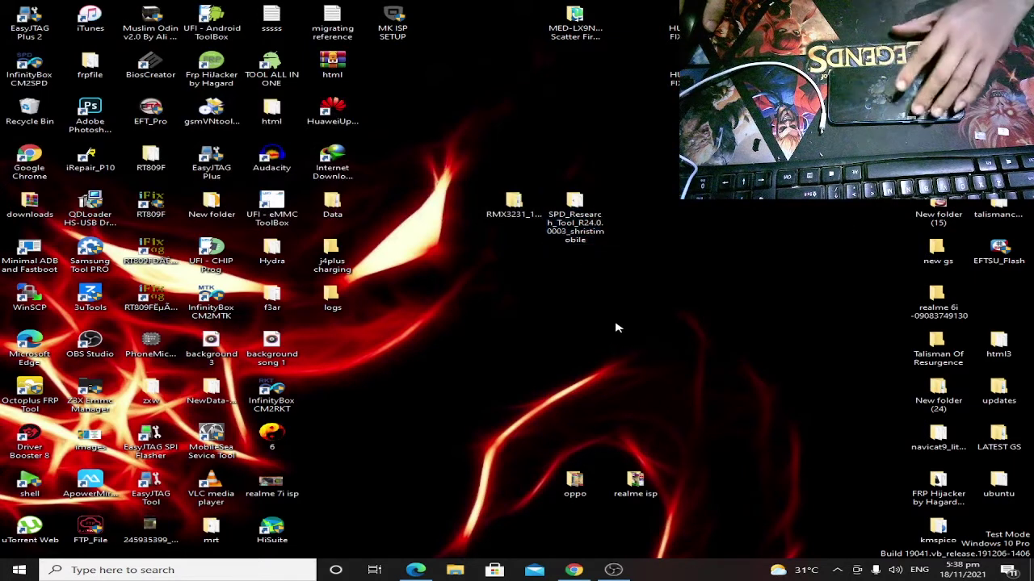
# Launch ResearchDownload from the SPD Research Tool folder and load the latest PAC file, RMX3231-user-native_SHARKL3_R11.pac.
pyautogui.click(580, 212)
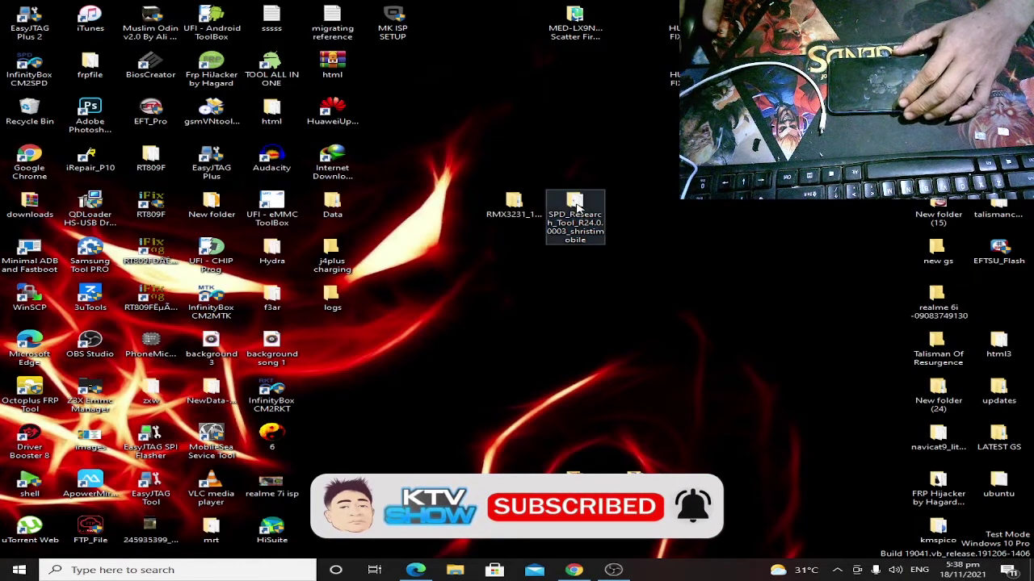
pyautogui.doubleClick(576, 208)
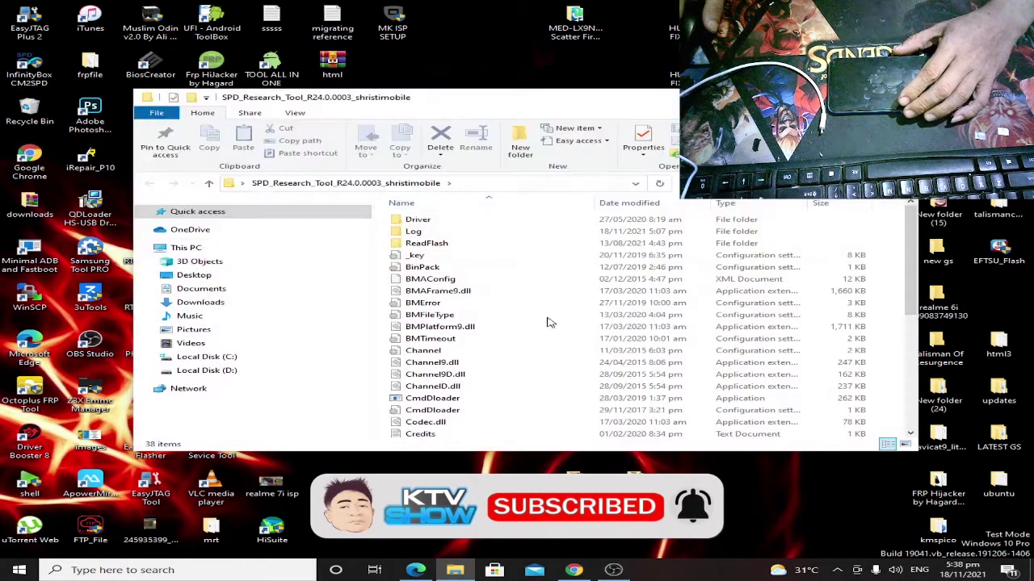
pyautogui.scroll(-2, 523, 343)
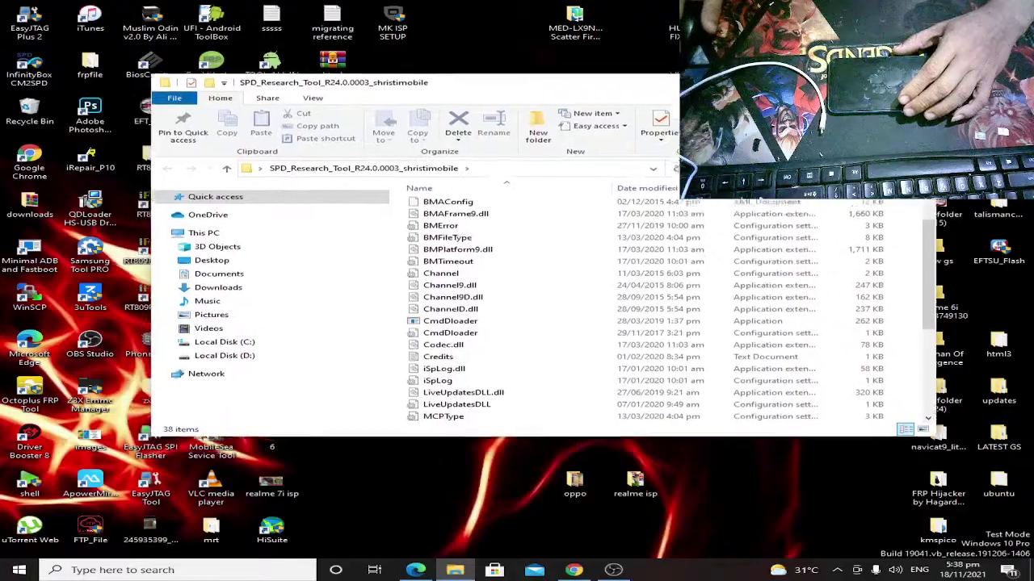
pyautogui.scroll(-4, 606, 250)
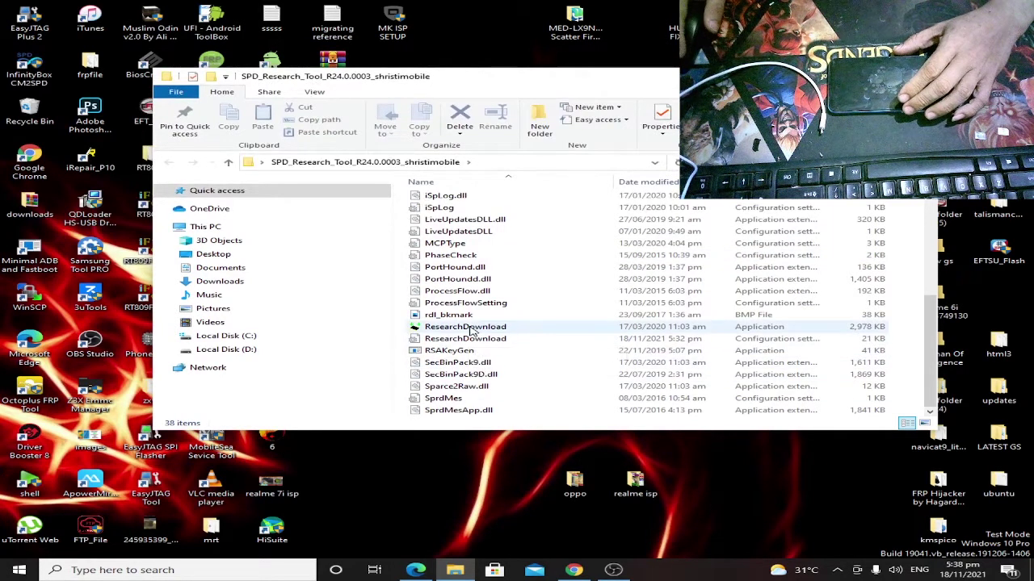
pyautogui.doubleClick(472, 328)
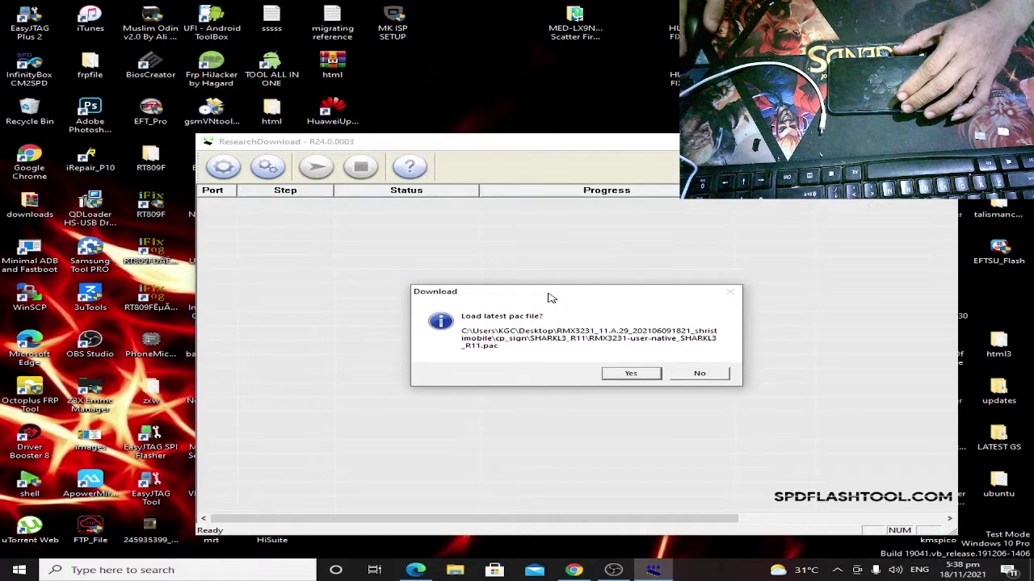
pyautogui.click(631, 375)
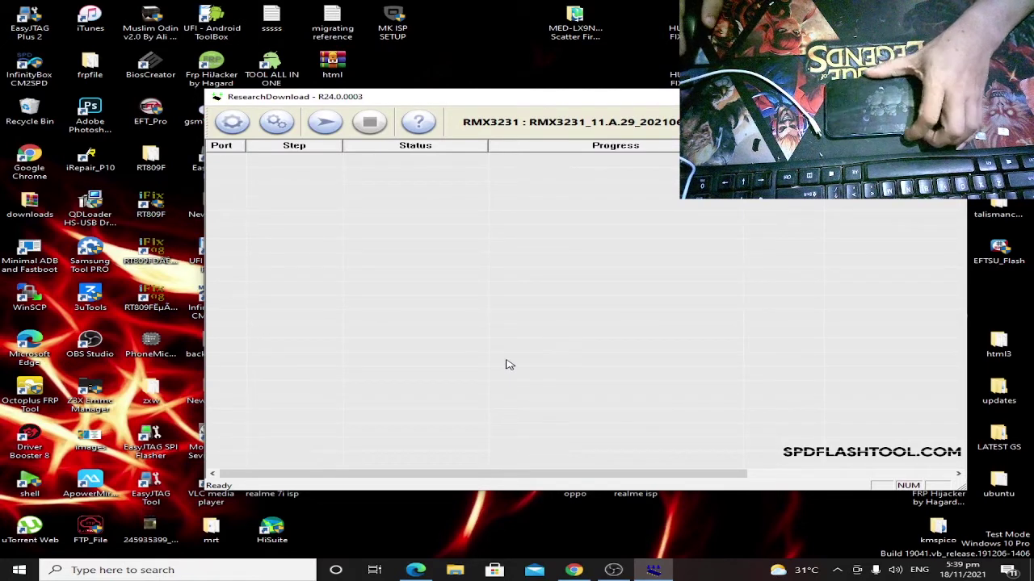
pyautogui.rightClick(458, 32)
pyautogui.click(502, 65)
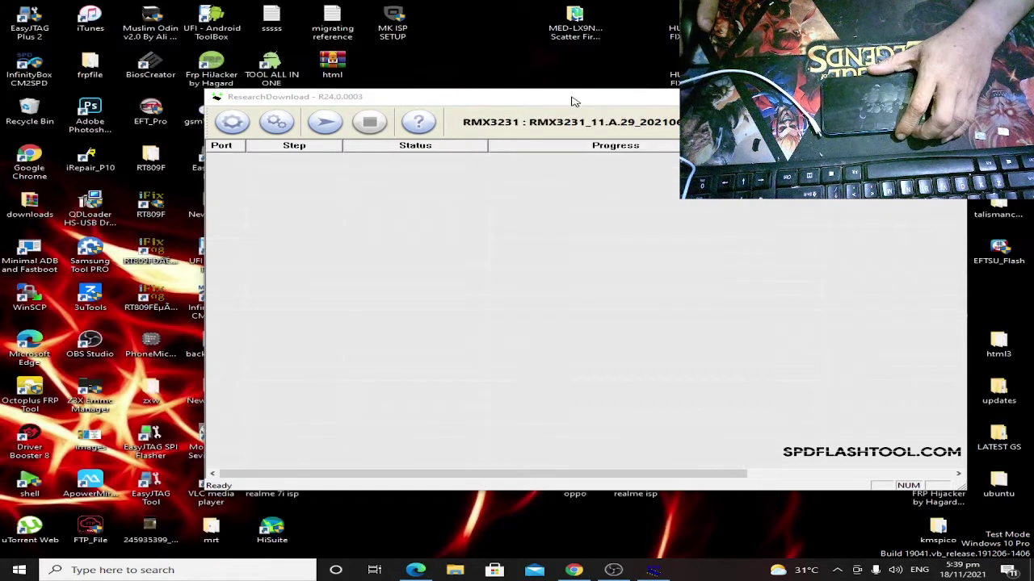
pyautogui.moveTo(570, 100); pyautogui.dragTo(535, 86)
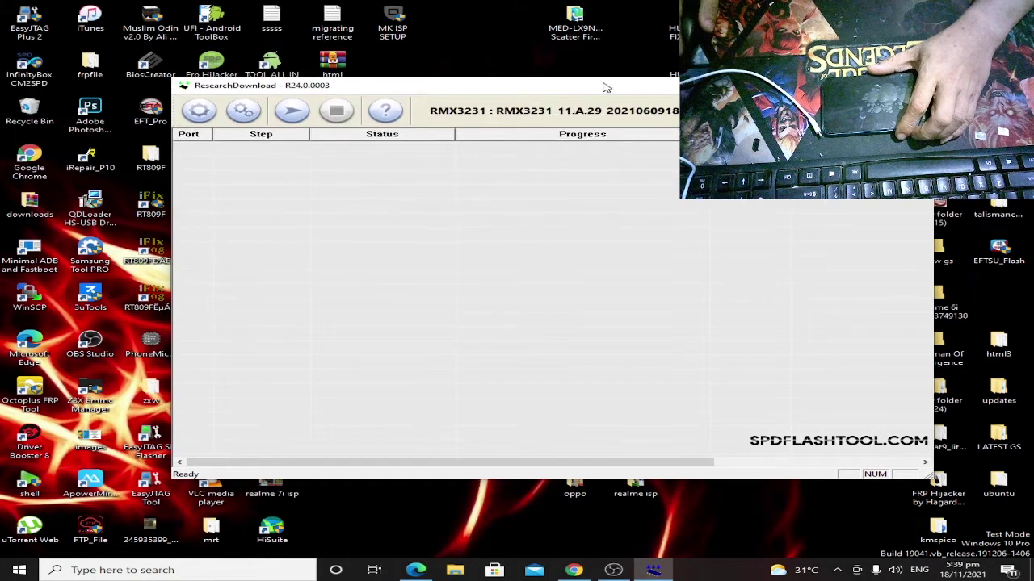
pyautogui.moveTo(594, 96); pyautogui.dragTo(599, 107)
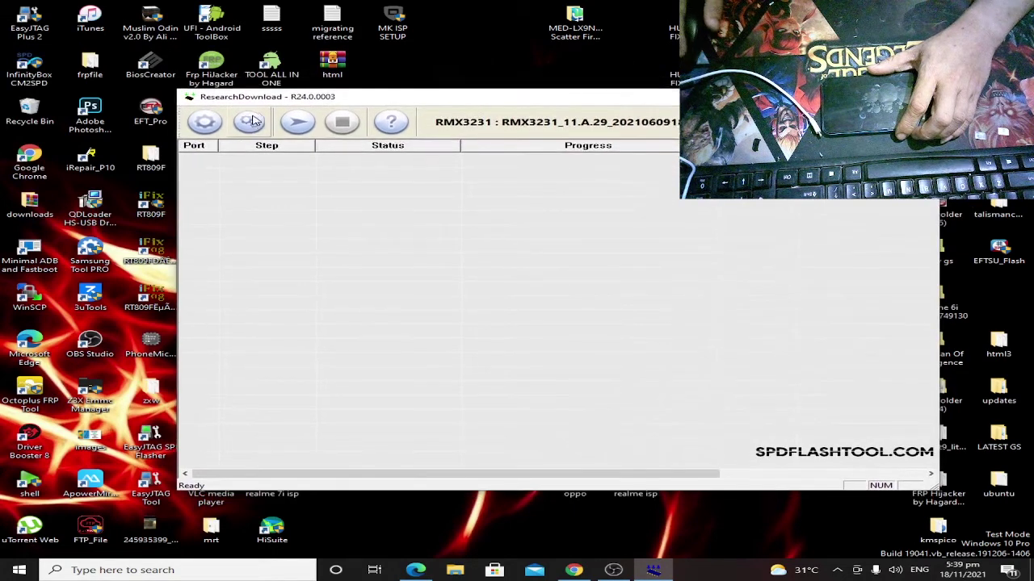
pyautogui.click(205, 122)
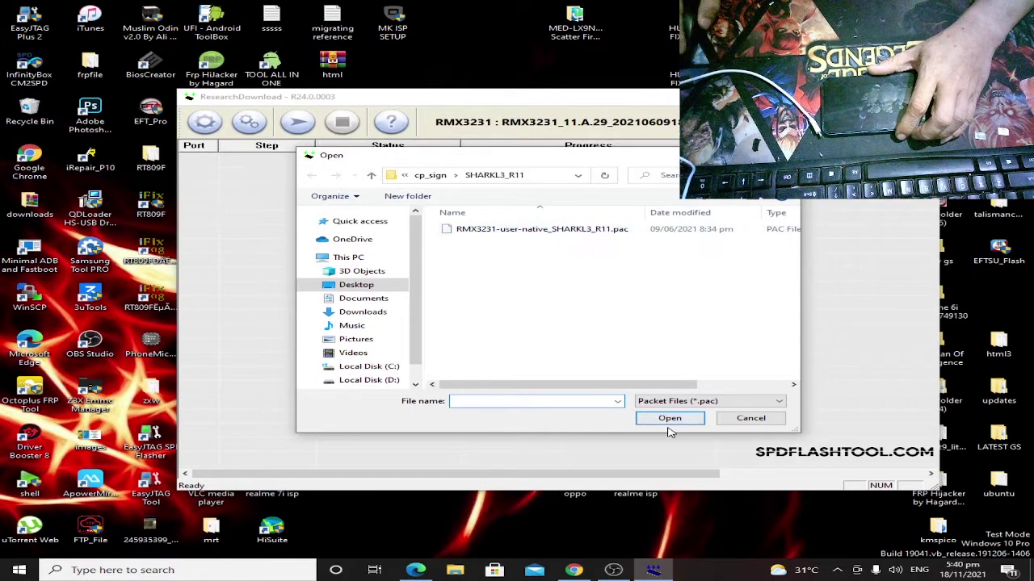
pyautogui.click(763, 423)
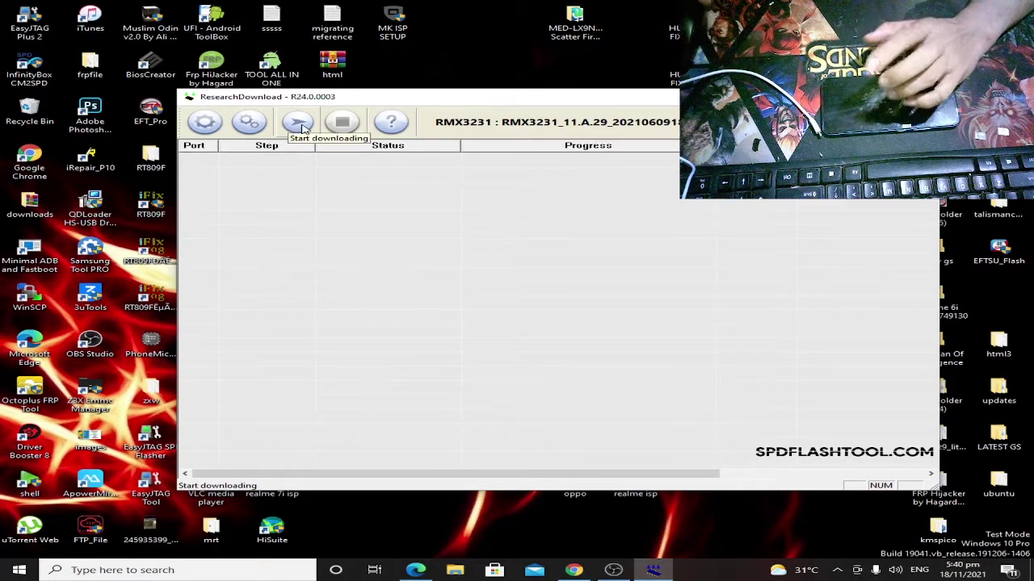
# Open the download settings and exclude PhaseCheck, EraseUBOOT and EraseUBOOTLOG from the files to flash.
pyautogui.click(257, 131)
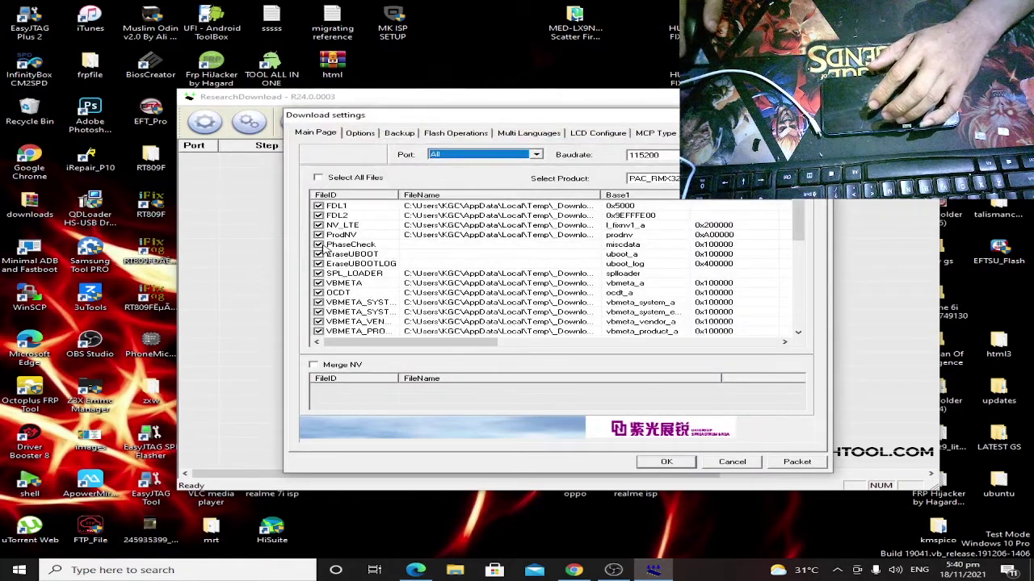
pyautogui.click(319, 245)
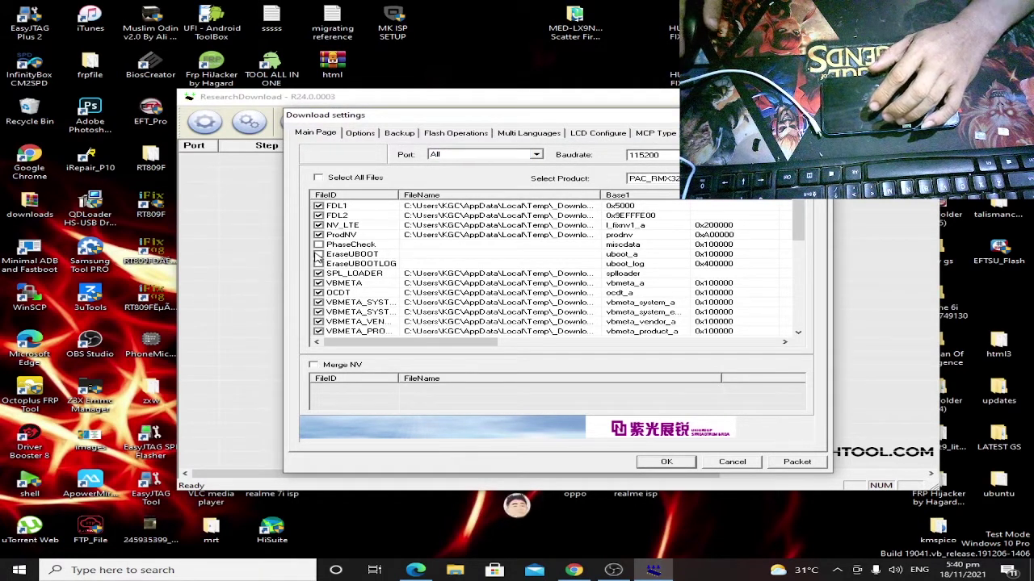
# Try to exclude EraseMetadata from the files to flash.
pyautogui.scroll(-8, 468, 254)
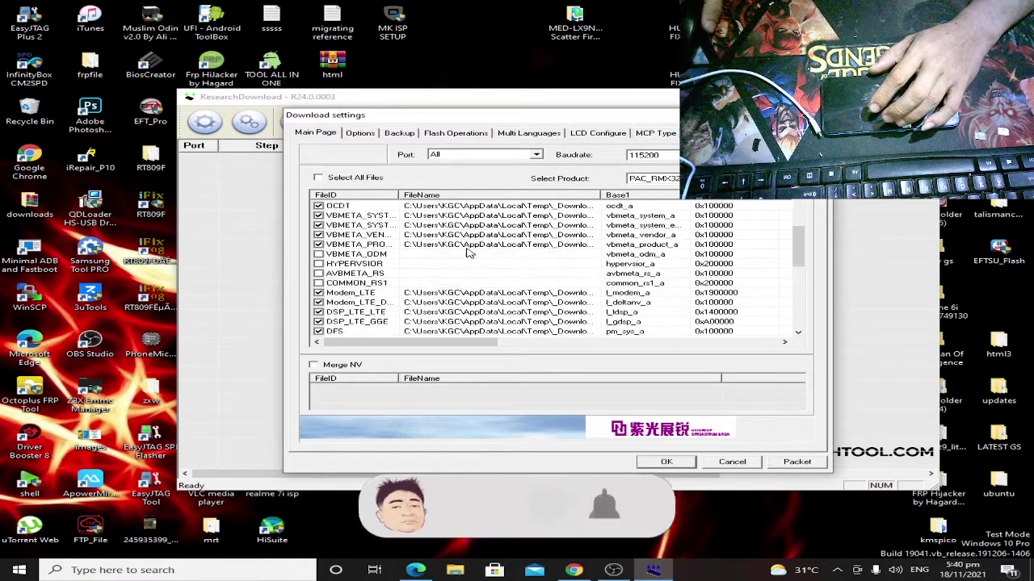
pyautogui.scroll(-3, 437, 255)
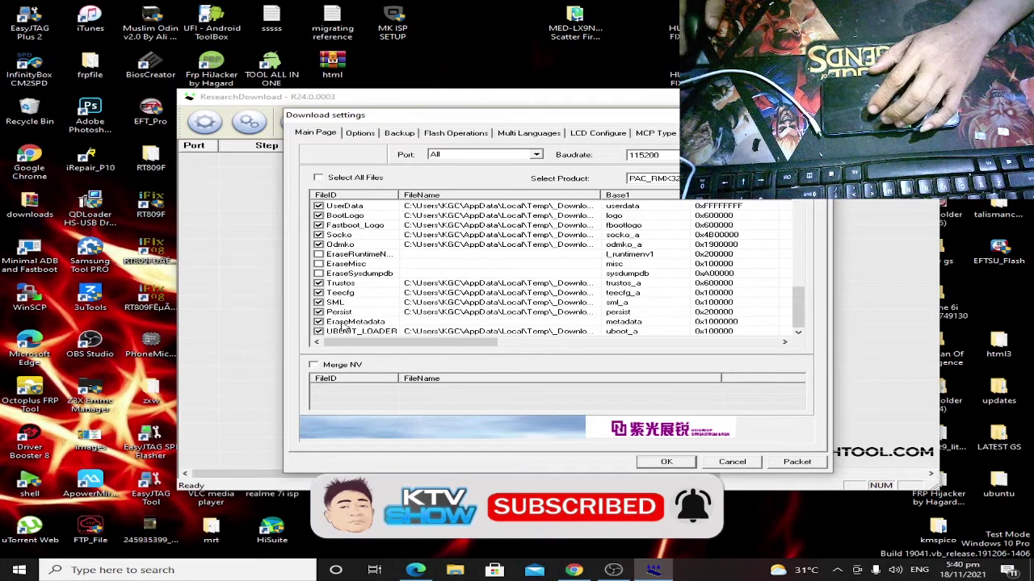
pyautogui.click(319, 321)
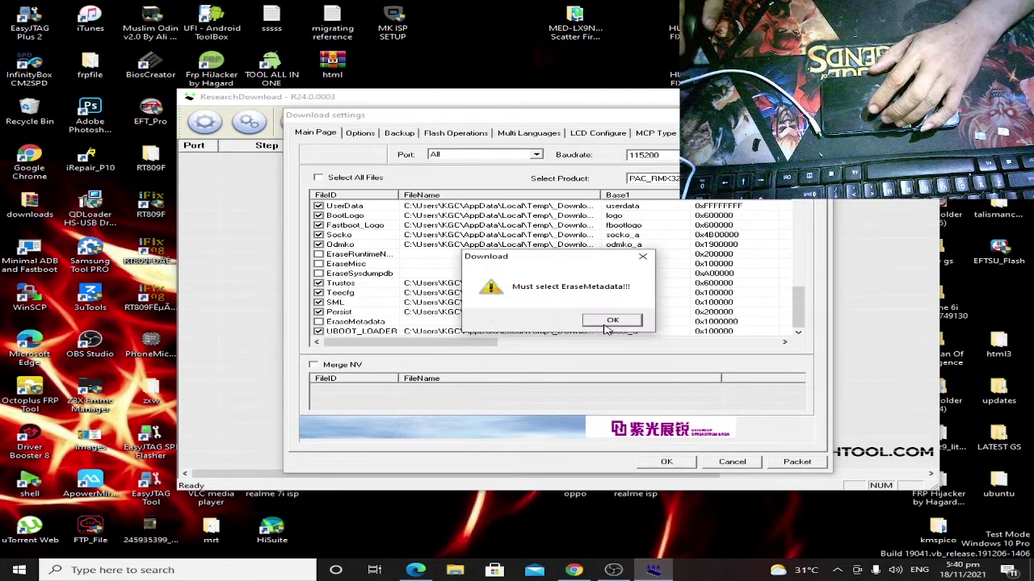
pyautogui.click(645, 259)
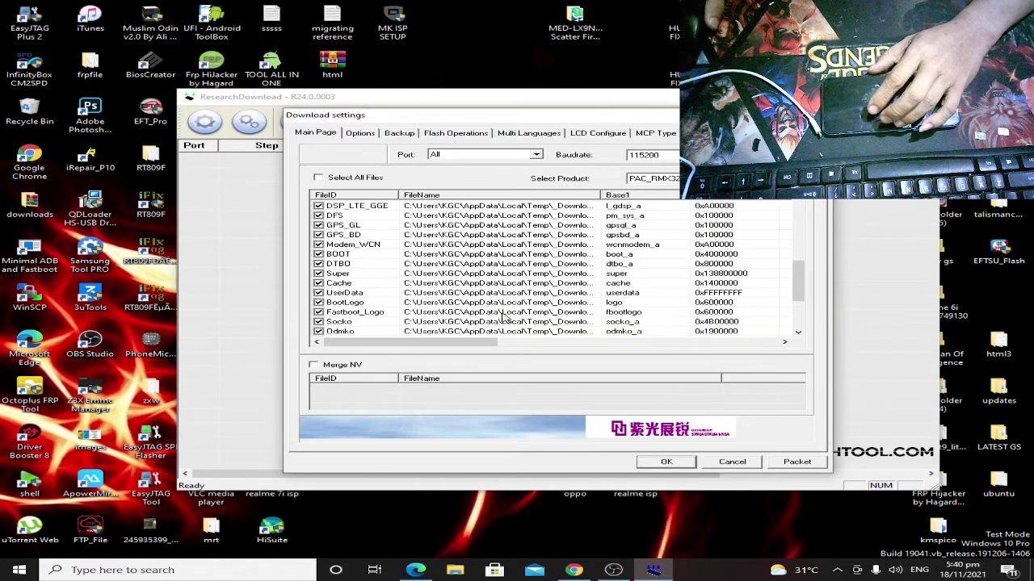
# Review the whole file list in the download settings to check which partitions are selected for flashing.
pyautogui.scroll(3, 502, 318)
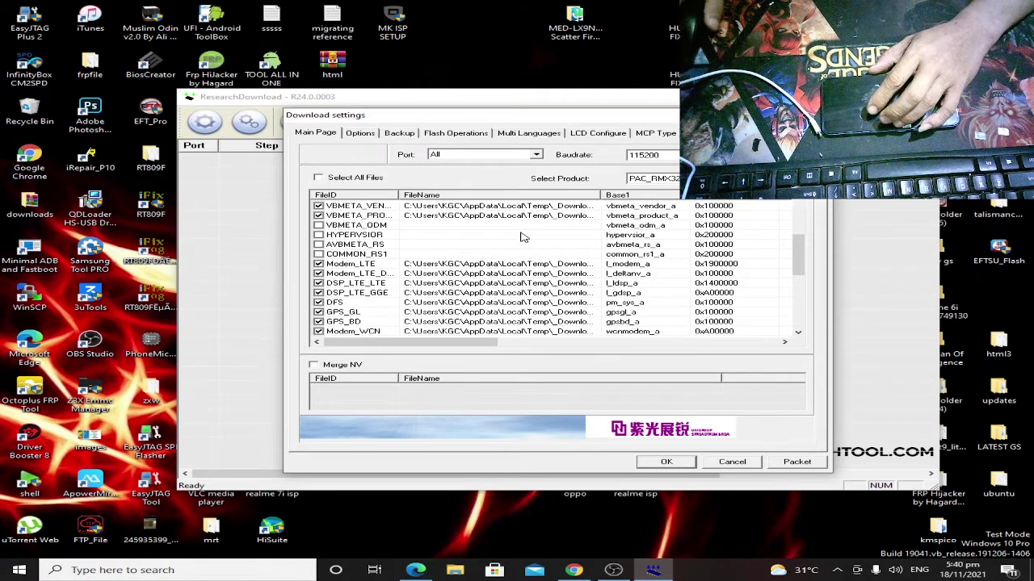
pyautogui.scroll(-1, 525, 237)
pyautogui.scroll(1, 525, 237)
pyautogui.scroll(-3, 524, 236)
pyautogui.scroll(3, 525, 236)
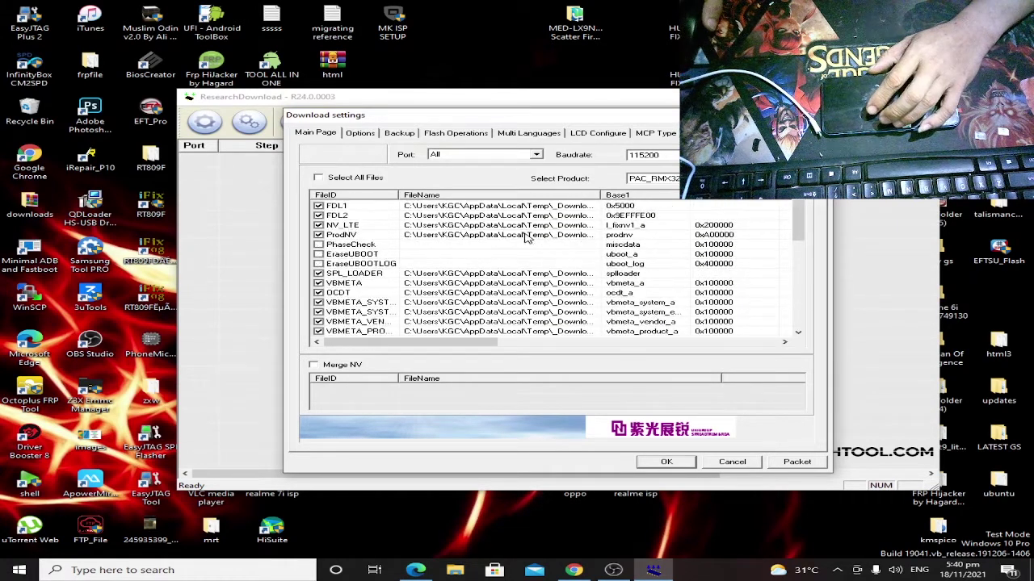
pyautogui.scroll(-1, 525, 237)
pyautogui.scroll(1, 525, 237)
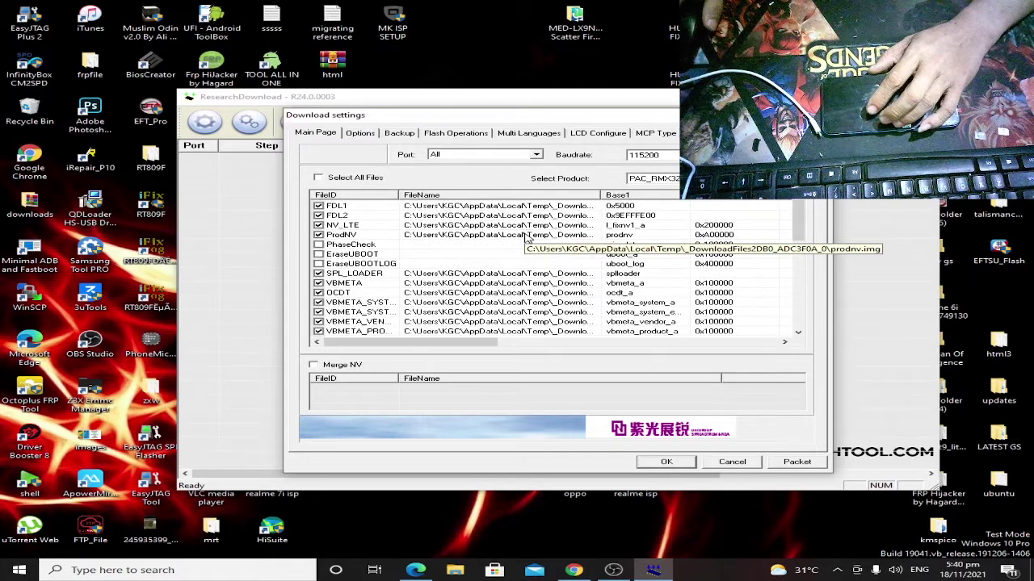
pyautogui.scroll(-1, 525, 237)
pyautogui.scroll(1, 525, 236)
pyautogui.scroll(-4, 526, 238)
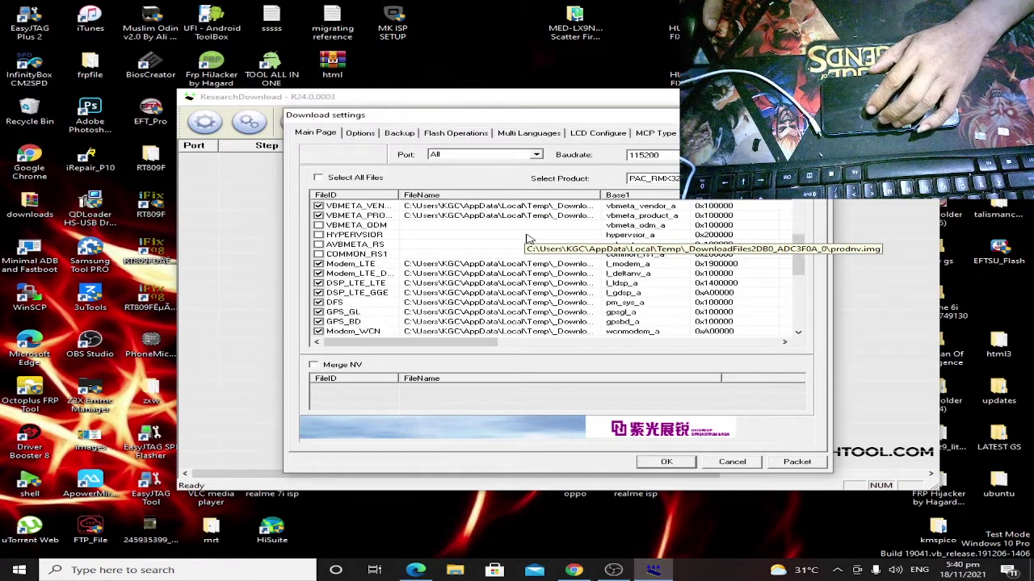
pyautogui.scroll(-9, 527, 238)
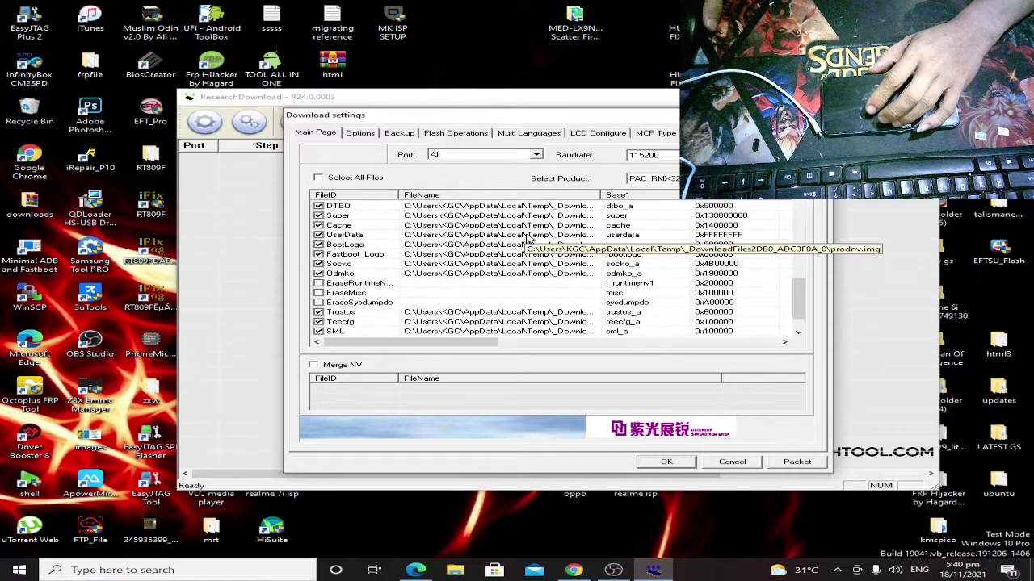
pyautogui.scroll(-1, 527, 238)
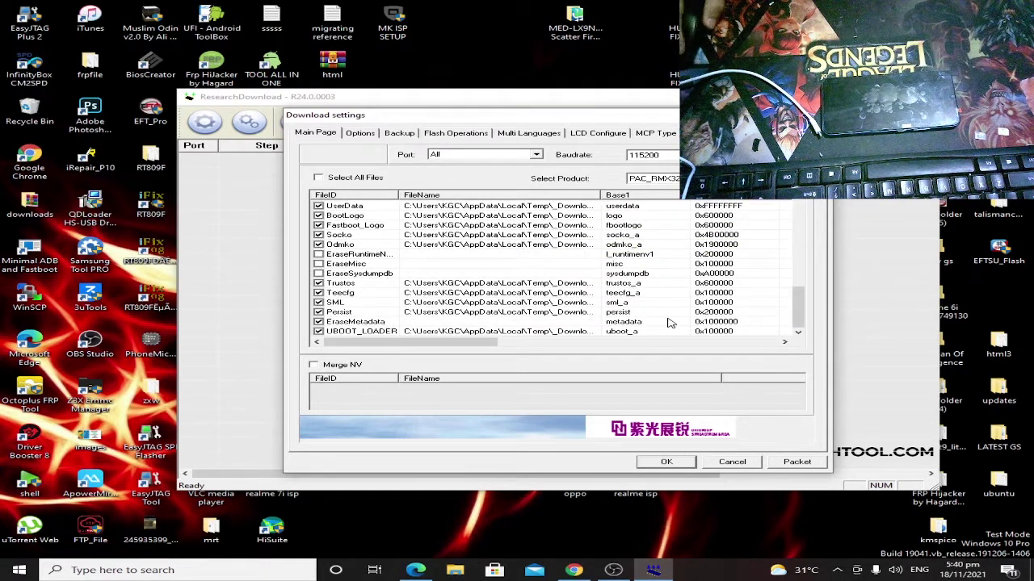
pyautogui.moveTo(798, 307); pyautogui.dragTo(798, 344)
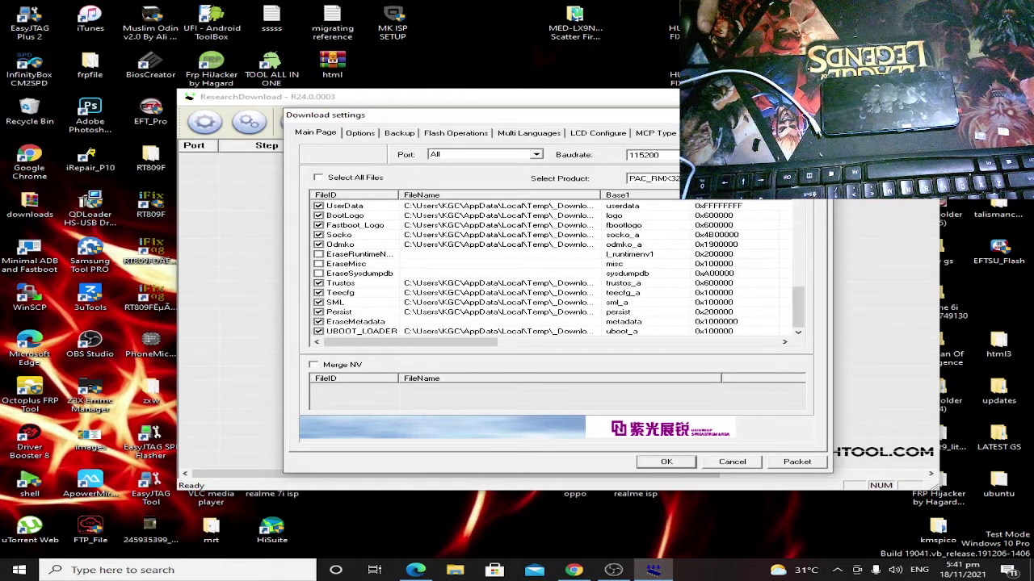
# Set the baudrate to 4000000 and apply the download settings.
pyautogui.click(662, 155)
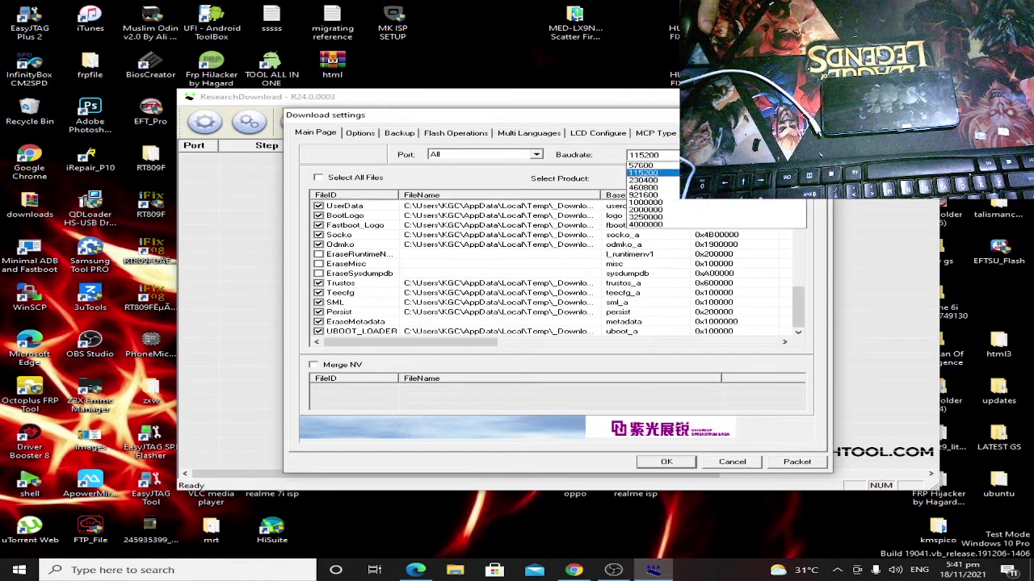
pyautogui.click(684, 224)
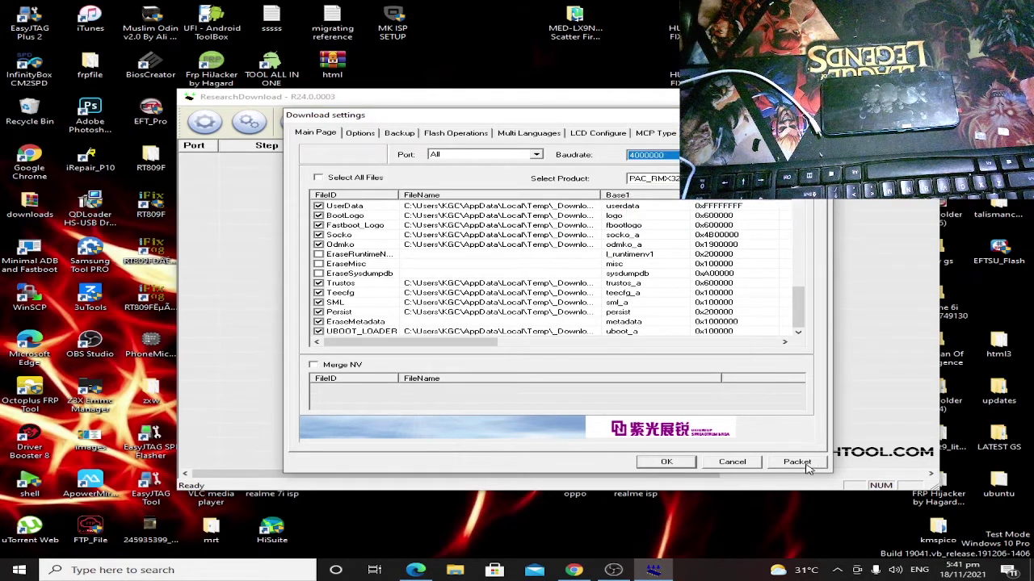
pyautogui.click(665, 462)
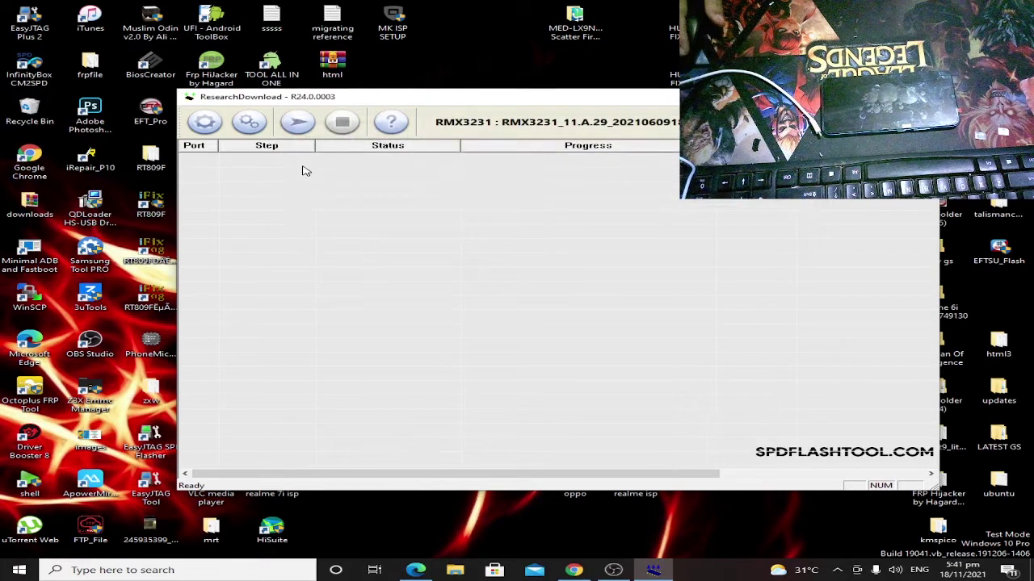
# Try to start flashing the loaded RMX3231 firmware and dismiss the driver version warning.
pyautogui.click(299, 125)
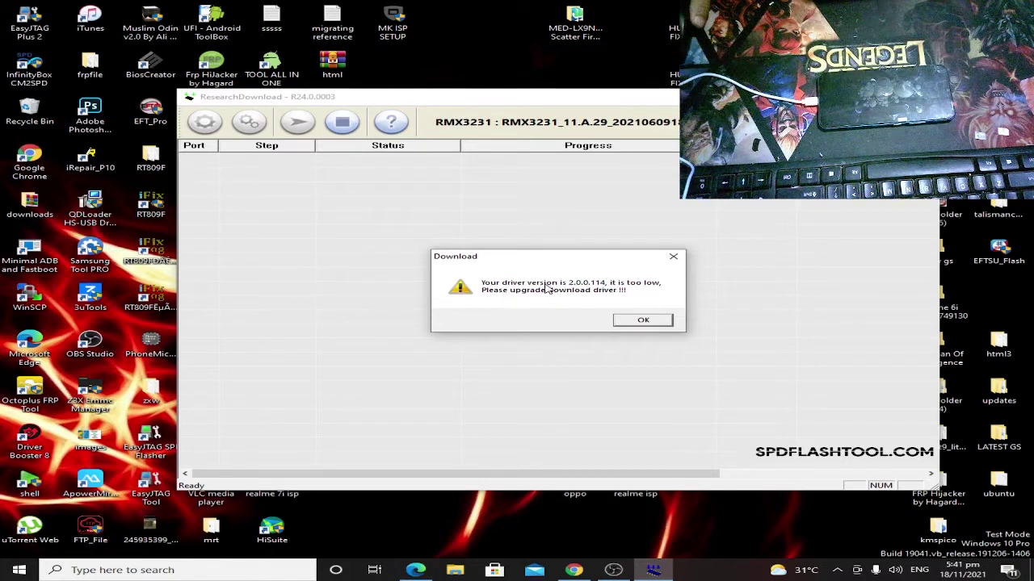
pyautogui.click(644, 321)
# Switch to Chrome and search Google in a new tab for "sprd u2s diag driver".
pyautogui.moveTo(574, 570)
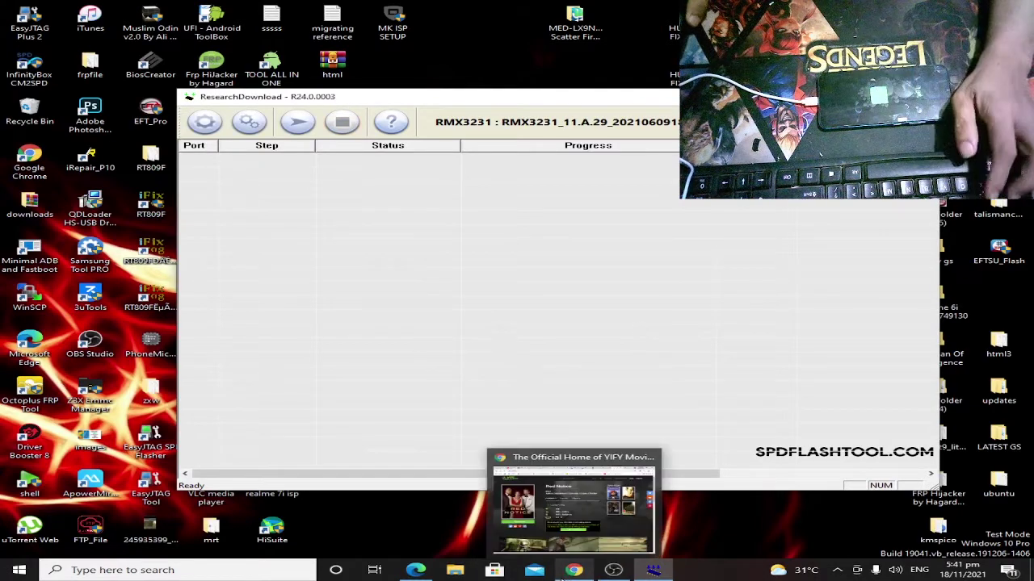
pyautogui.click(586, 533)
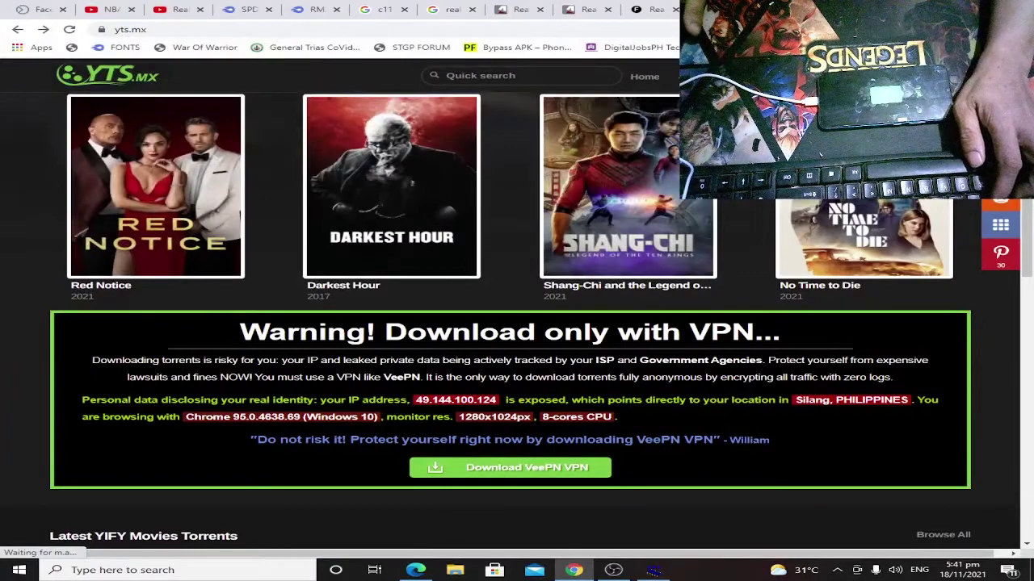
pyautogui.hotkey('ctrl', 't')
pyautogui.write('s')
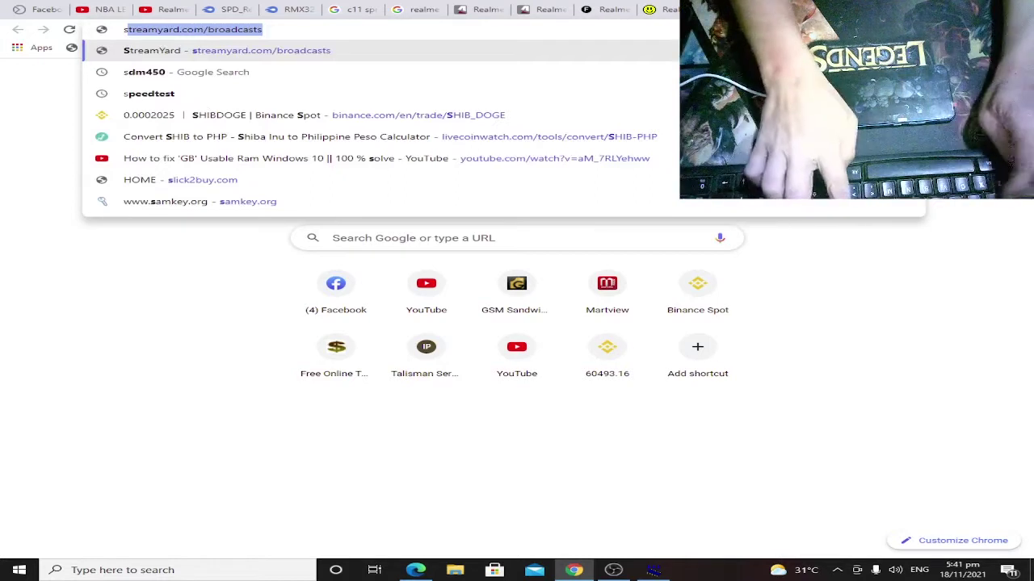
pyautogui.write('sprd')
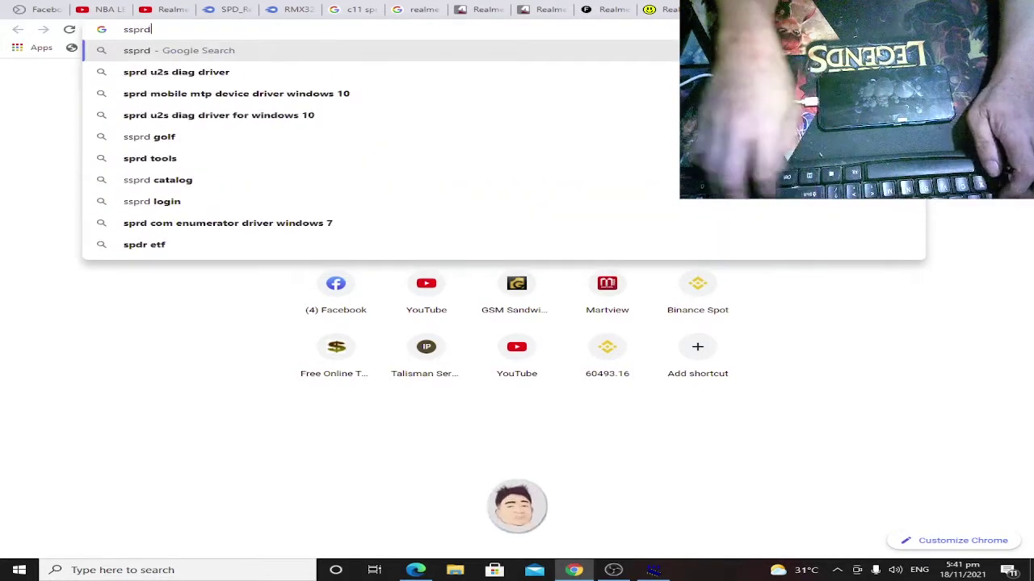
pyautogui.press('Left')
pyautogui.press('Left')
pyautogui.press('Left')
pyautogui.press('Left')
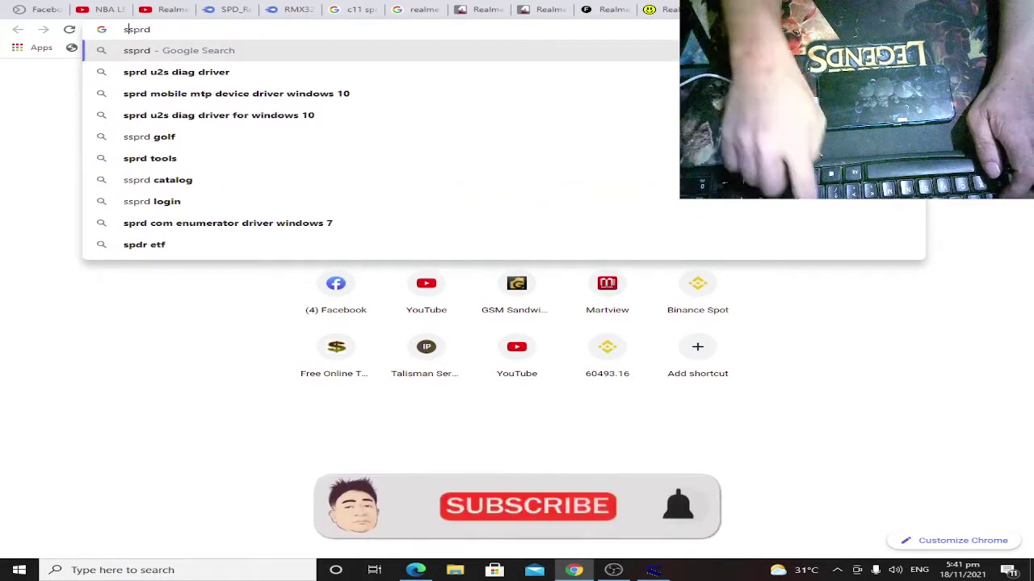
pyautogui.press('Return')
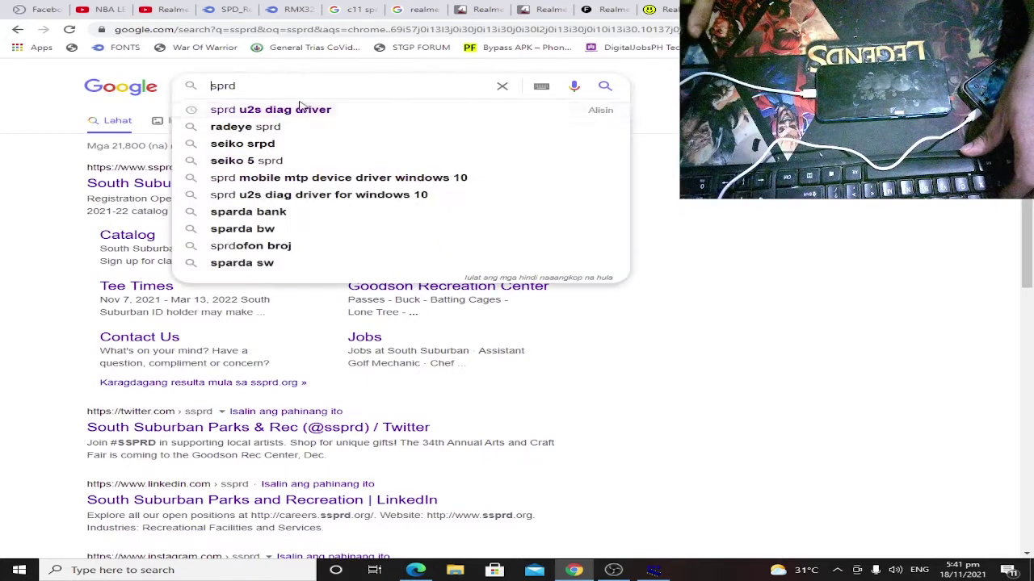
pyautogui.click(301, 109)
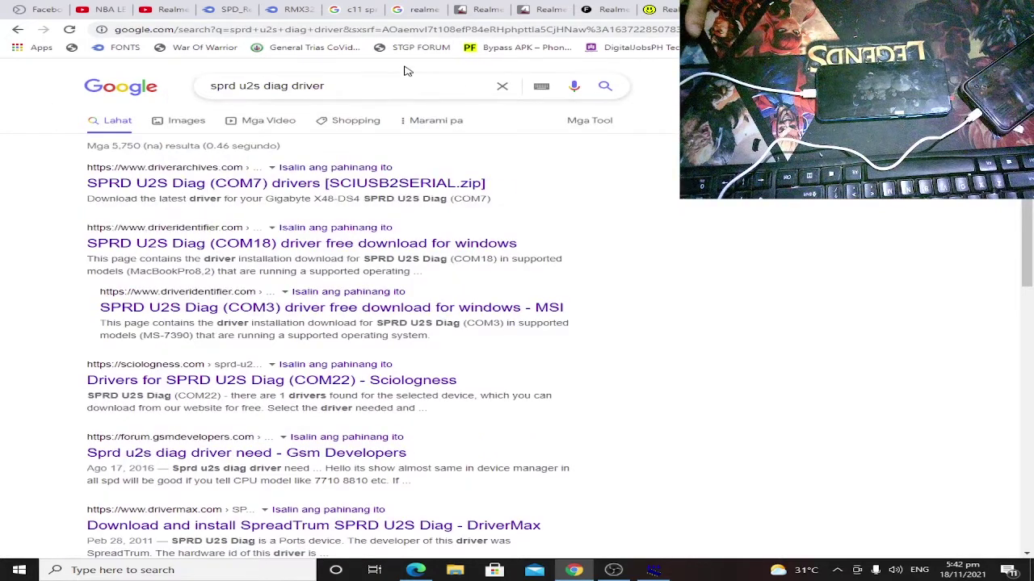
# Refine the search to "sprd u2s diag driver 2021", check the Semantic.gs Com22 driver page and return to the results.
pyautogui.scroll(-5, 396, 71)
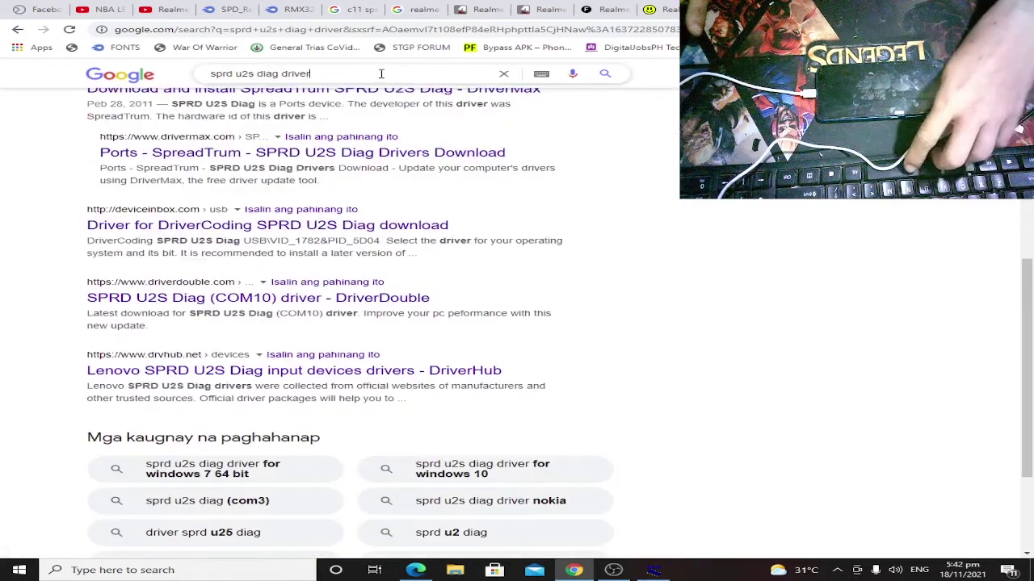
pyautogui.click(383, 73)
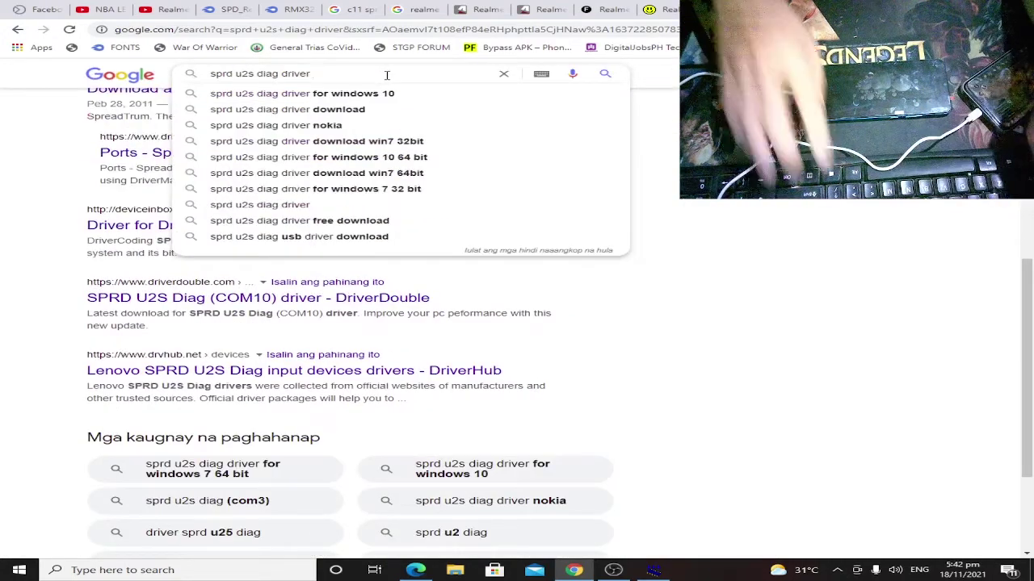
pyautogui.write('2021')
pyautogui.press('Return')
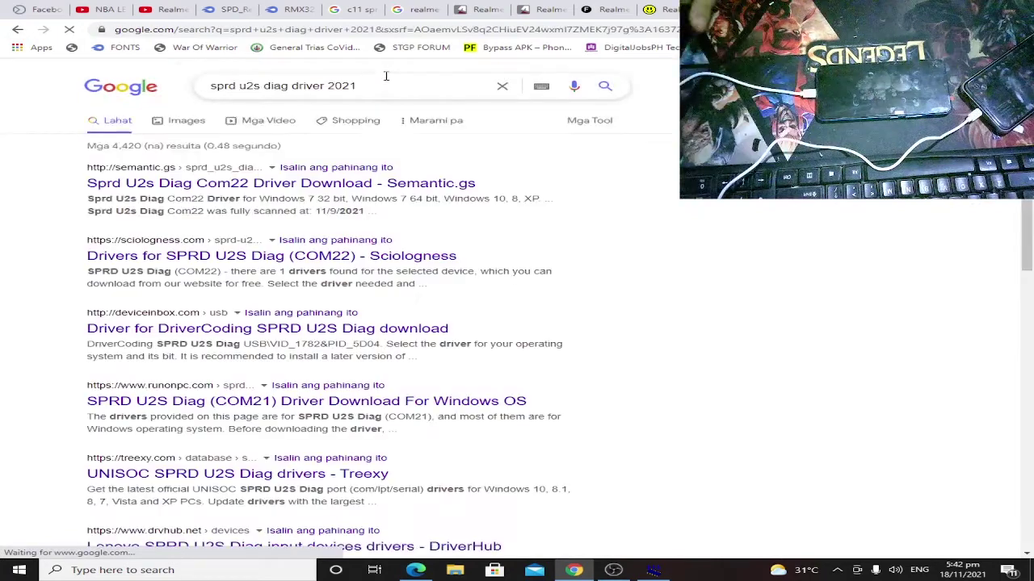
pyautogui.click(269, 190)
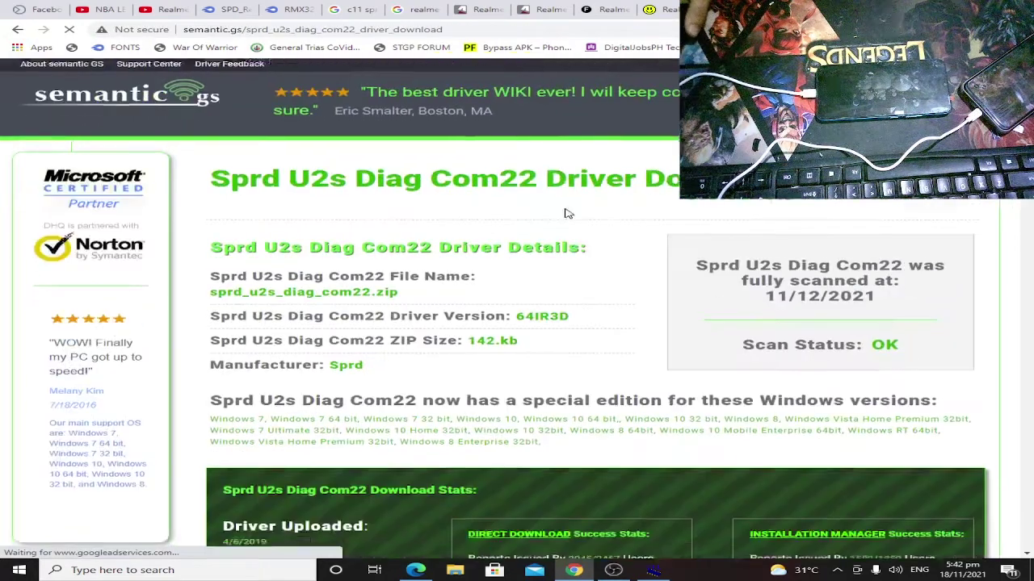
pyautogui.scroll(-3, 565, 212)
pyautogui.hotkey('alt', 'Left')
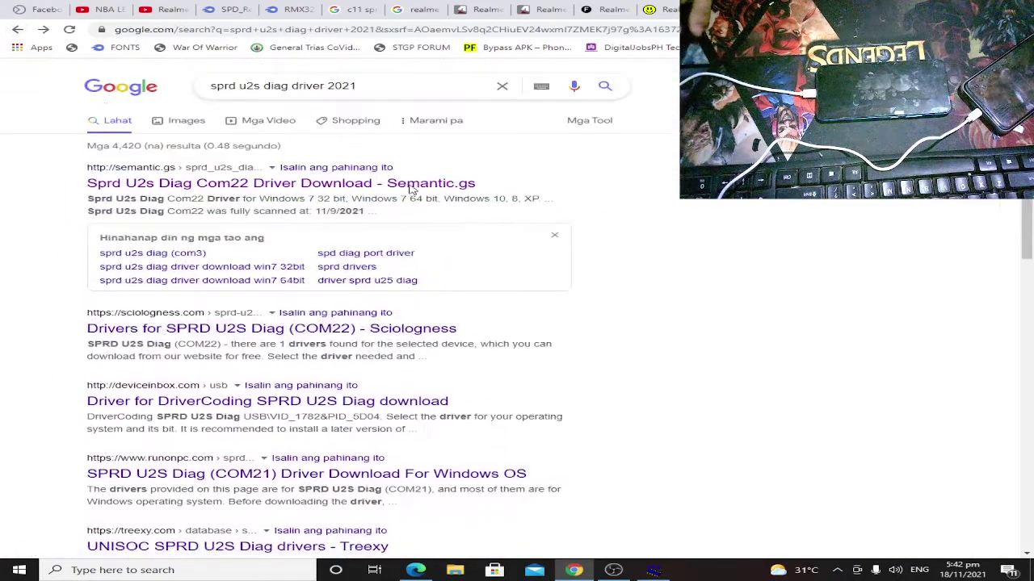
# Look through the remaining driver results, open the Hovatek Forum thread on SPRD U2S Diag (COM13), and leave that page.
pyautogui.scroll(-4, 539, 293)
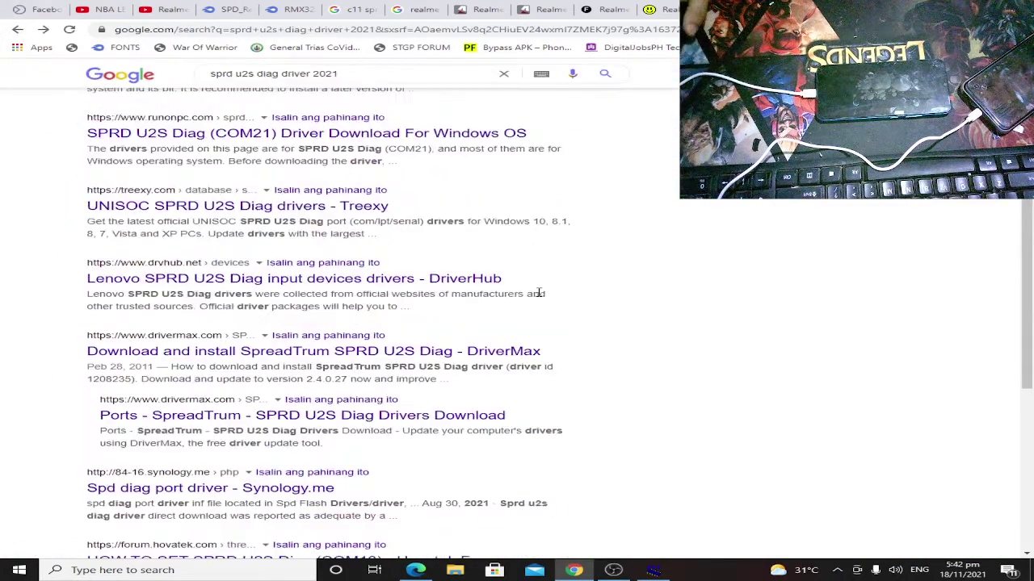
pyautogui.scroll(1, 539, 293)
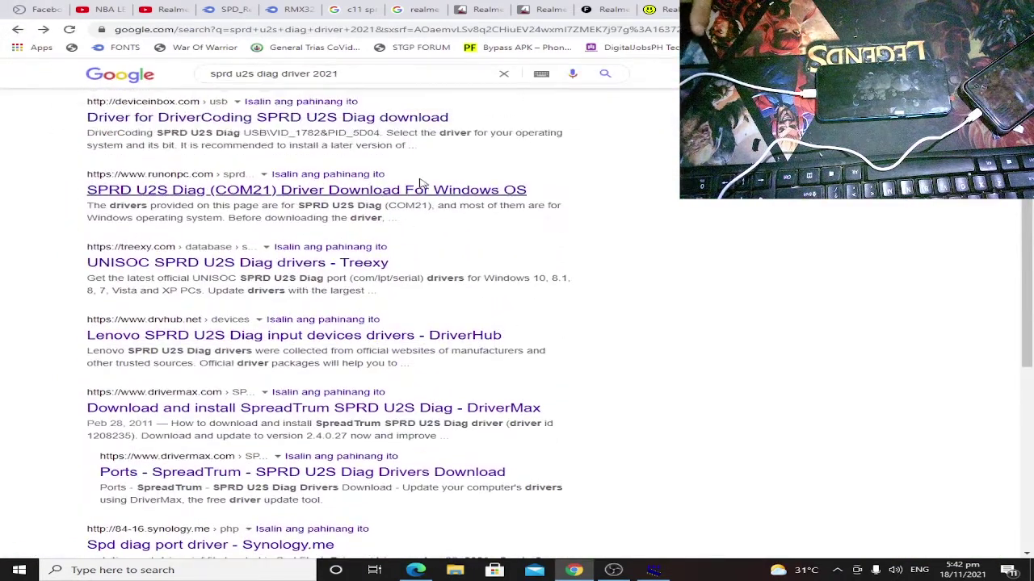
pyautogui.scroll(-4, 406, 123)
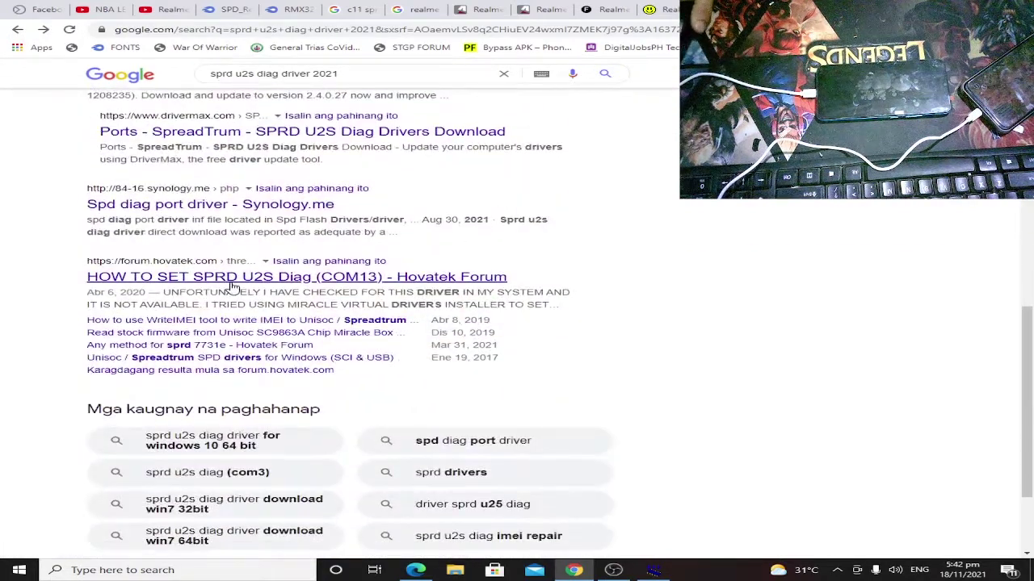
pyautogui.click(231, 283)
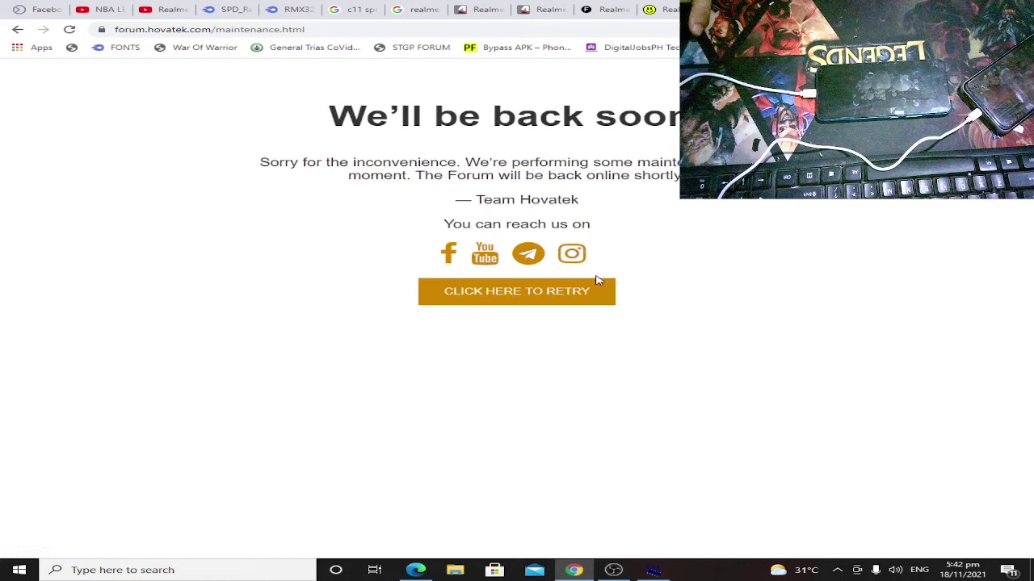
pyautogui.click(364, 30)
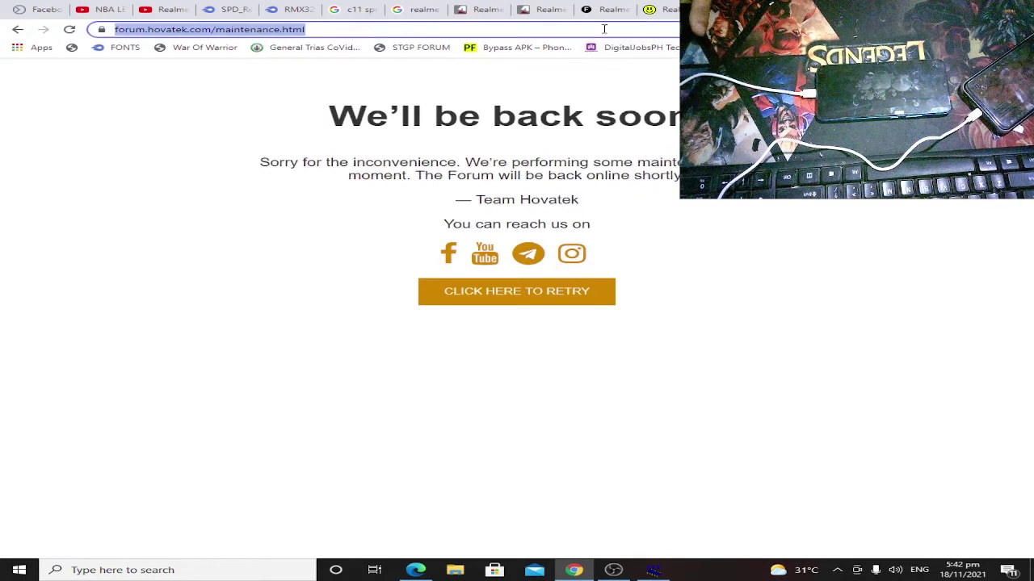
pyautogui.hotkey('alt', 'Left')
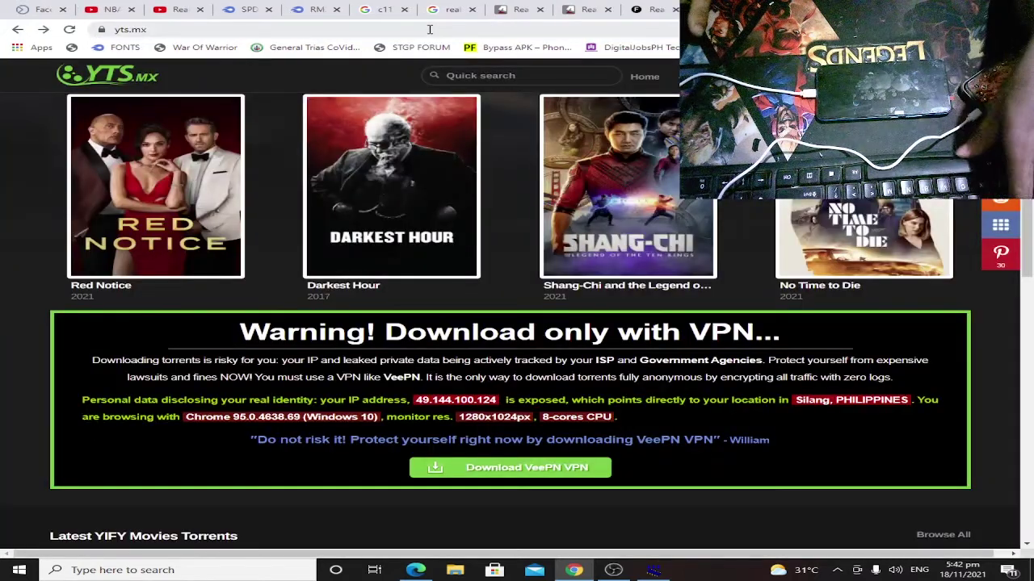
# Search Google in a new tab for "sprd driver".
pyautogui.hotkey('ctrl', 't')
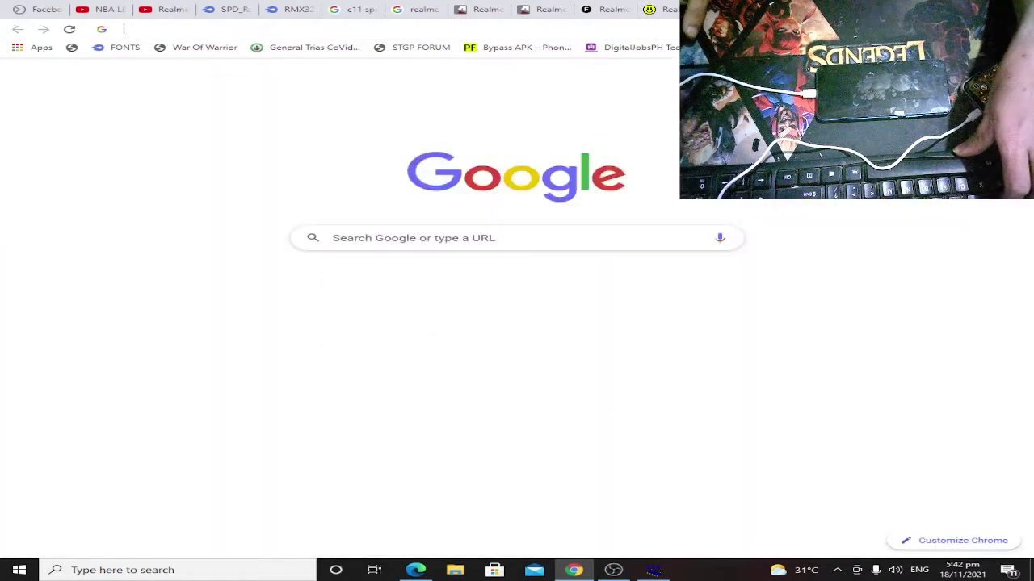
pyautogui.write('spred')
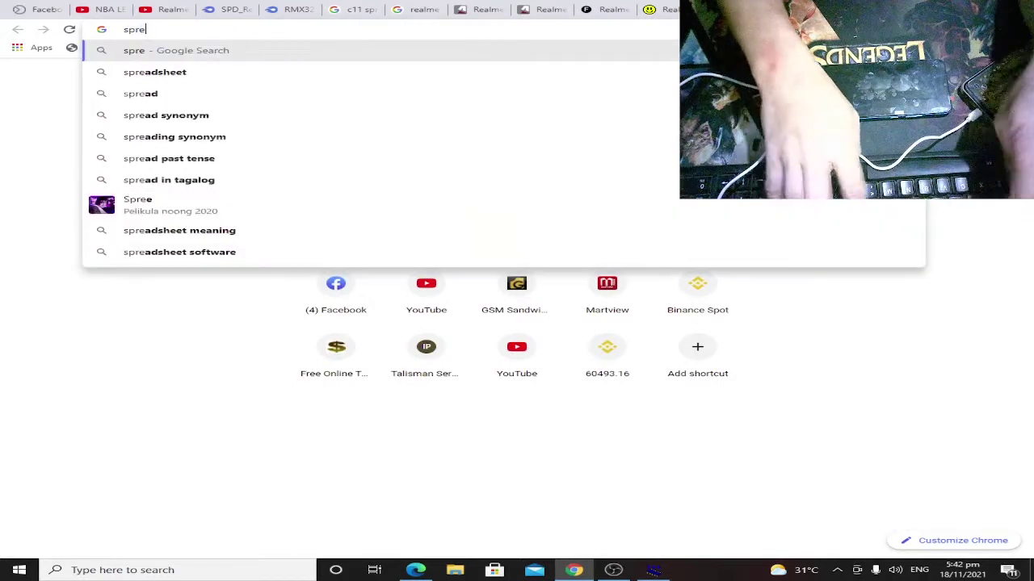
pyautogui.press('BackSpace')
pyautogui.press('BackSpace')
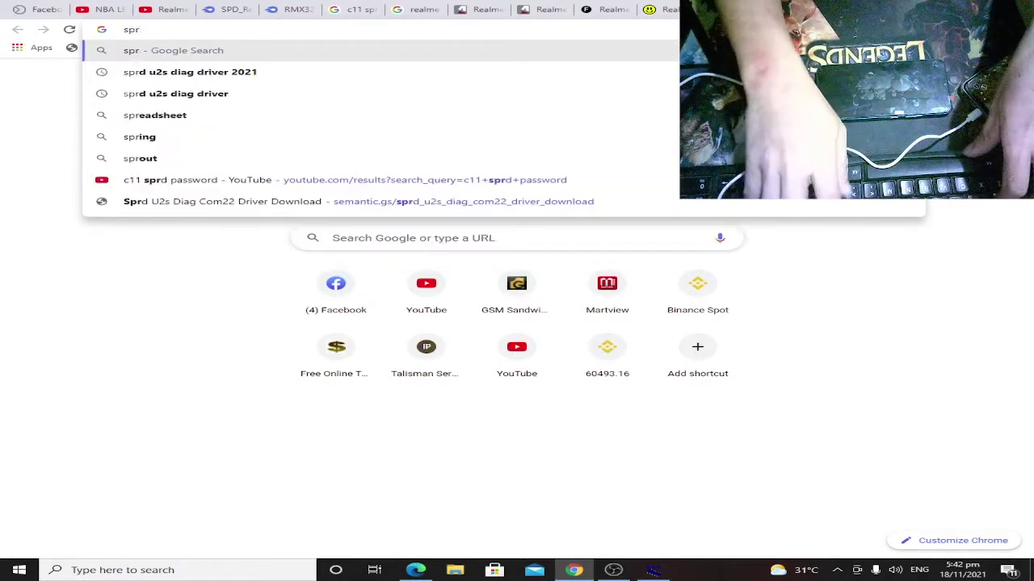
pyautogui.write('d d')
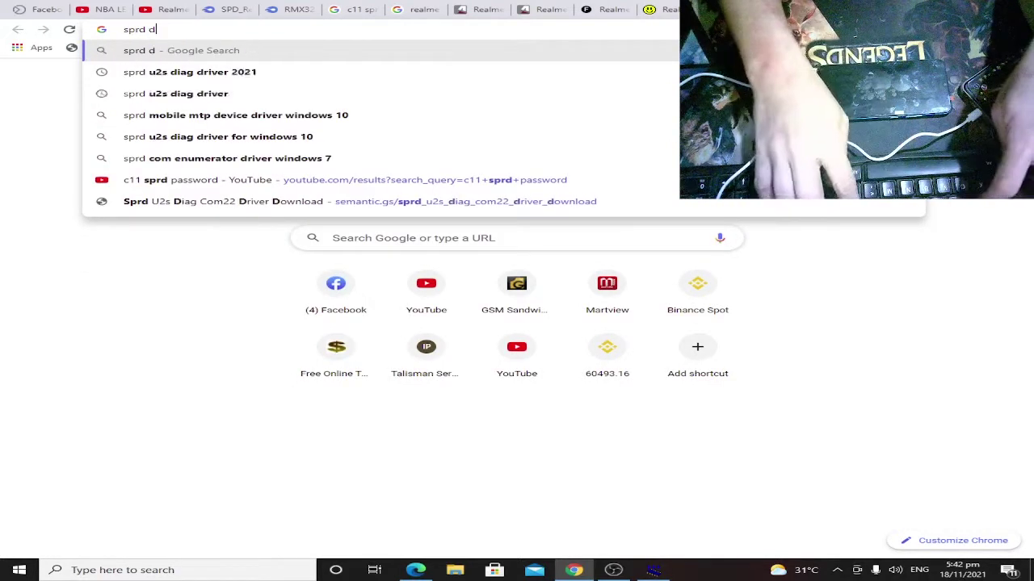
pyautogui.write('river')
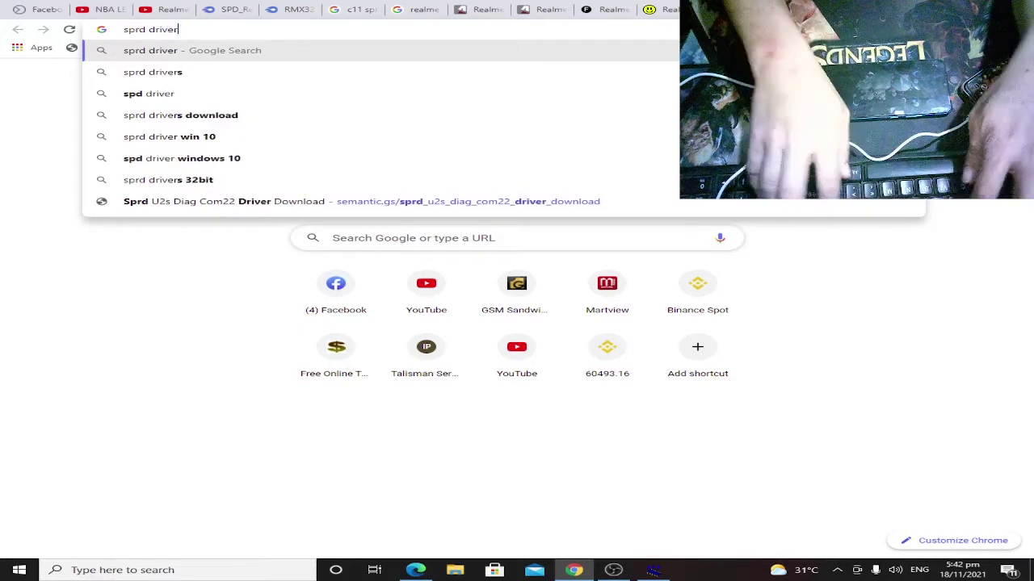
pyautogui.press('Return')
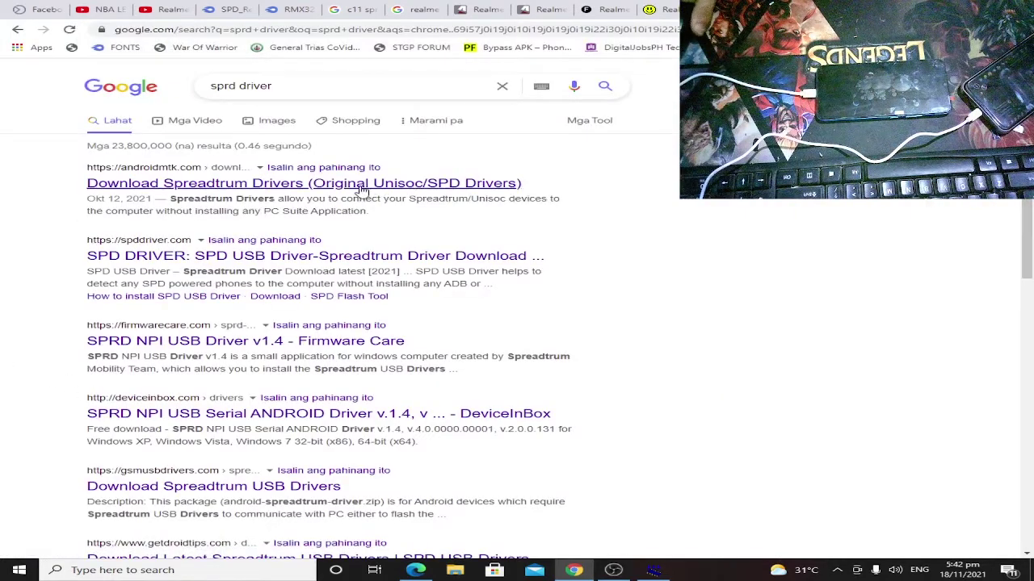
# Open the androidmtk.com Spreadtrum drivers page and choose SPD_Driver_R4.20.4201.zip, the latest smartphone driver.
pyautogui.click(387, 186)
pyautogui.scroll(-10, 348, 250)
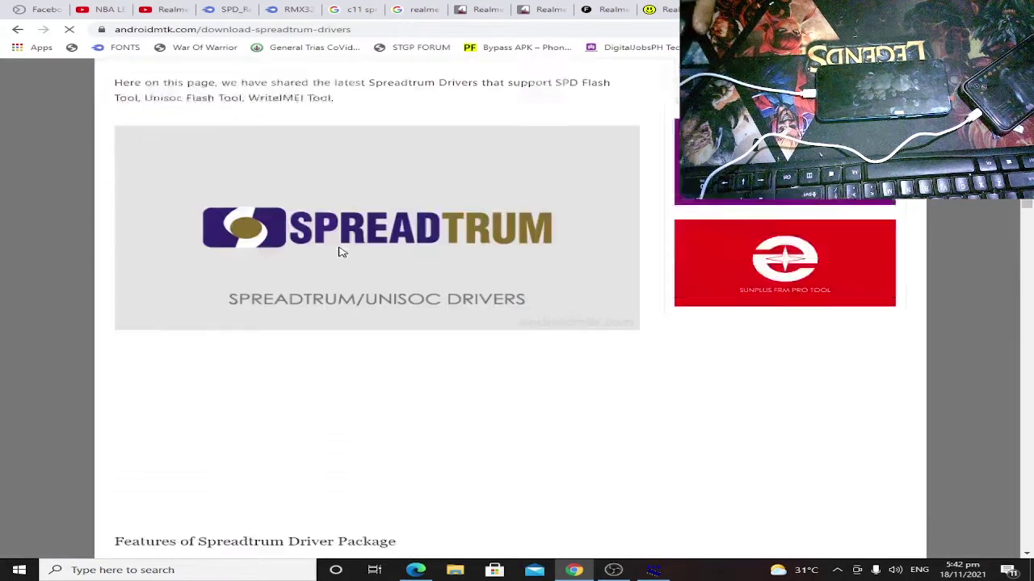
pyautogui.scroll(-7, 355, 255)
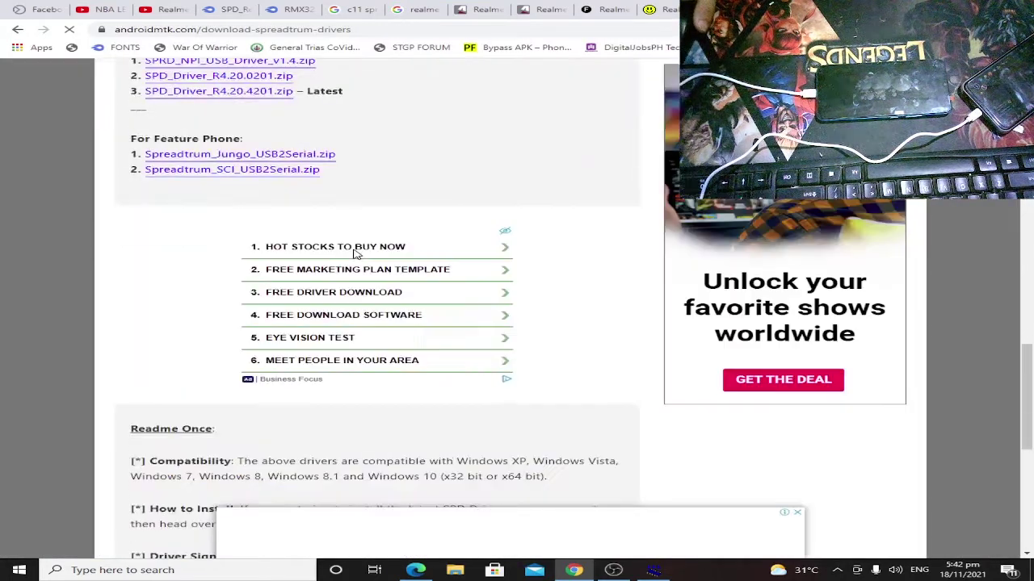
pyautogui.scroll(2, 403, 210)
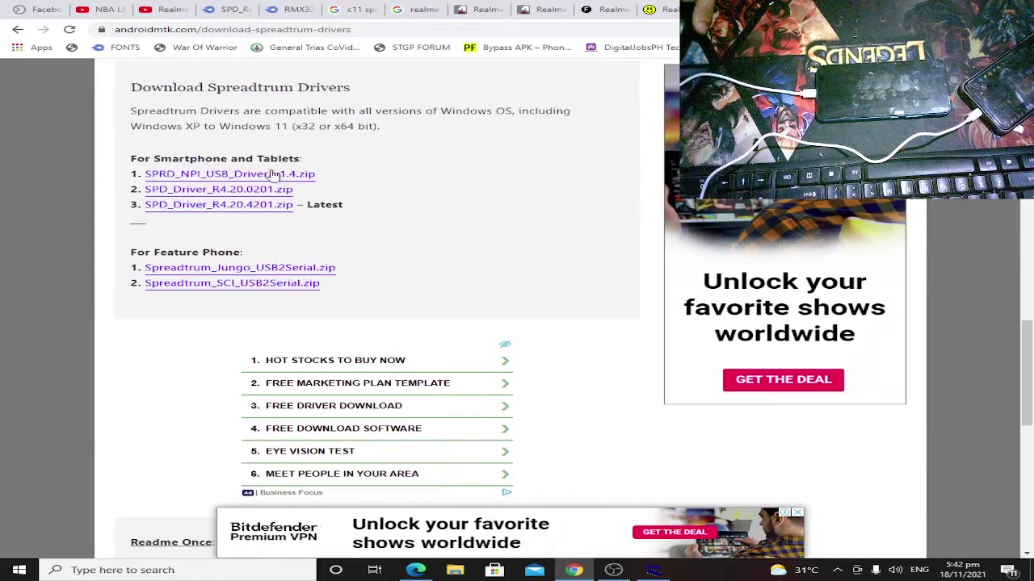
pyautogui.click(233, 207)
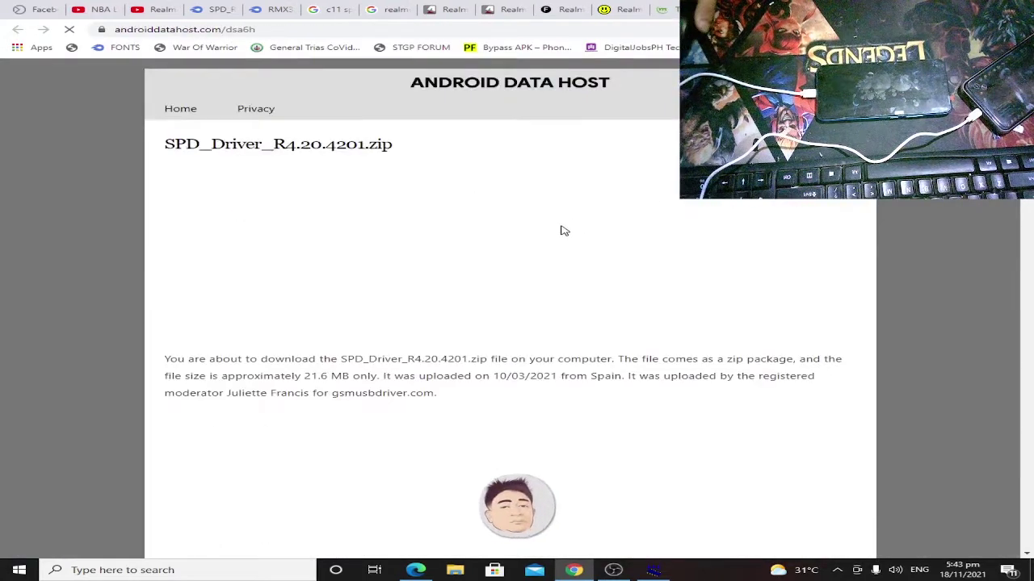
# Download SPD_Driver_R4.20.4201.zip from the file host page and close the interrupting advertisement.
pyautogui.scroll(-6, 566, 235)
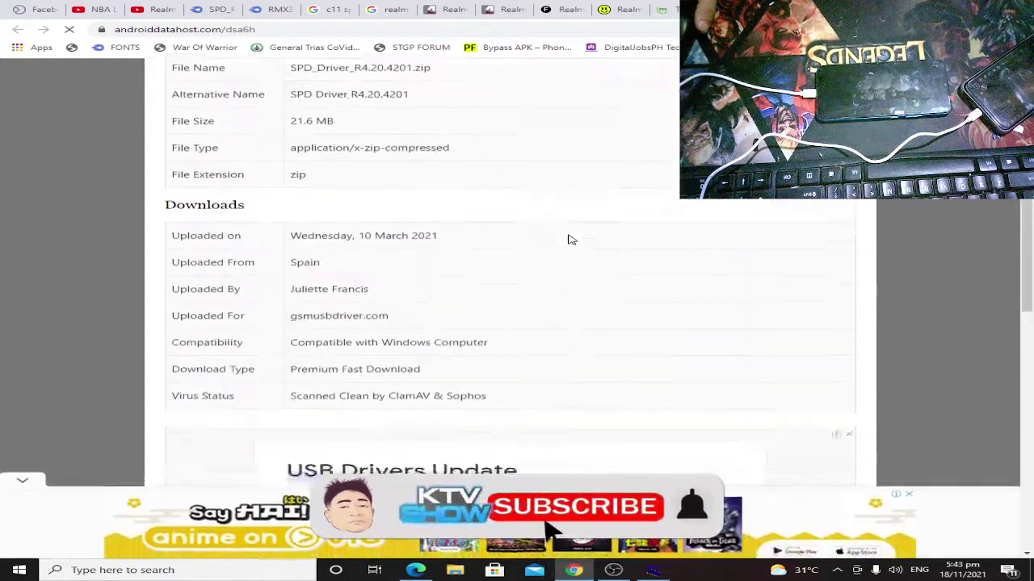
pyautogui.scroll(-3, 569, 238)
pyautogui.click(536, 392)
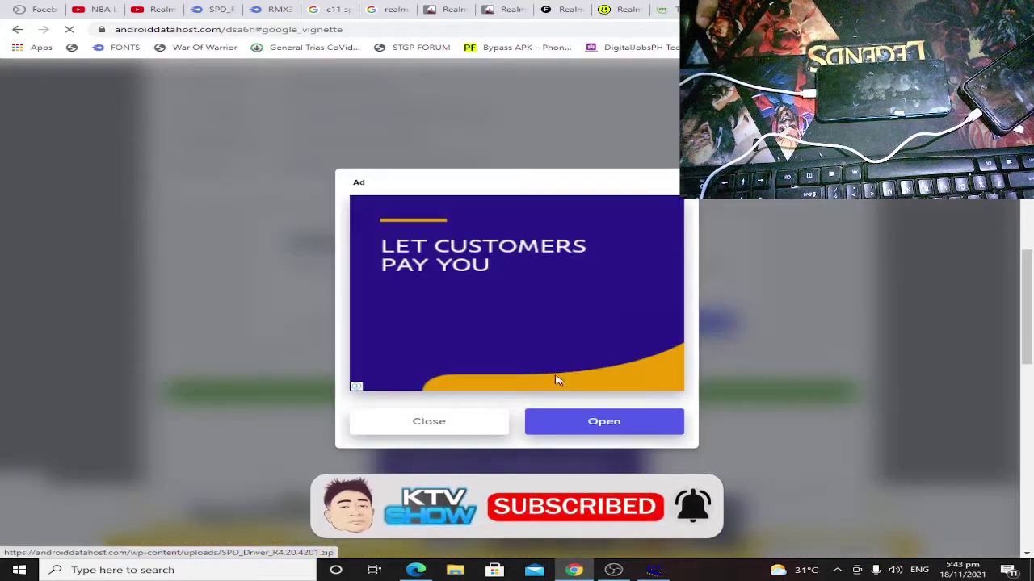
pyautogui.click(402, 420)
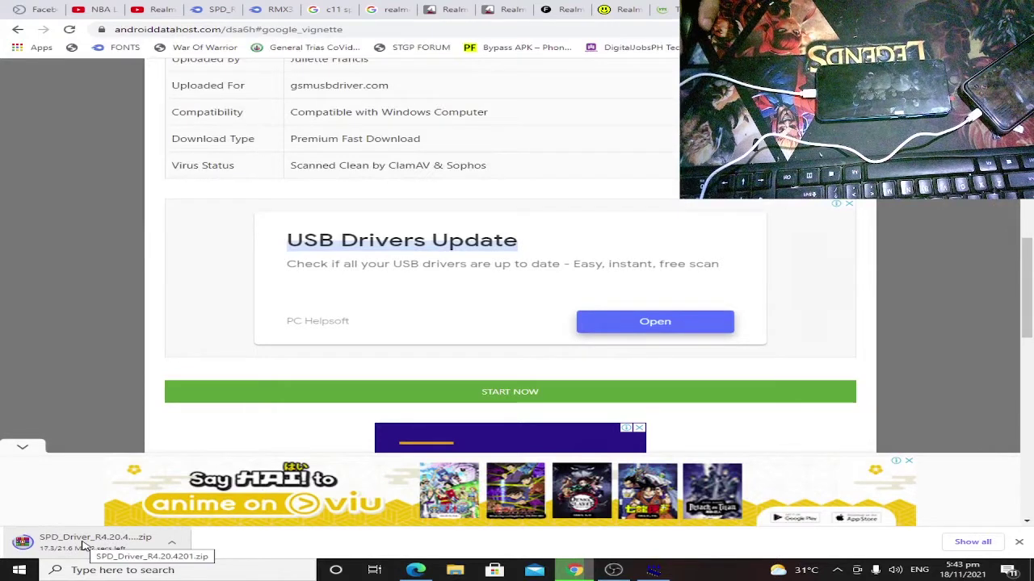
# Open Computer Management for this PC from File Explorer.
pyautogui.click(454, 570)
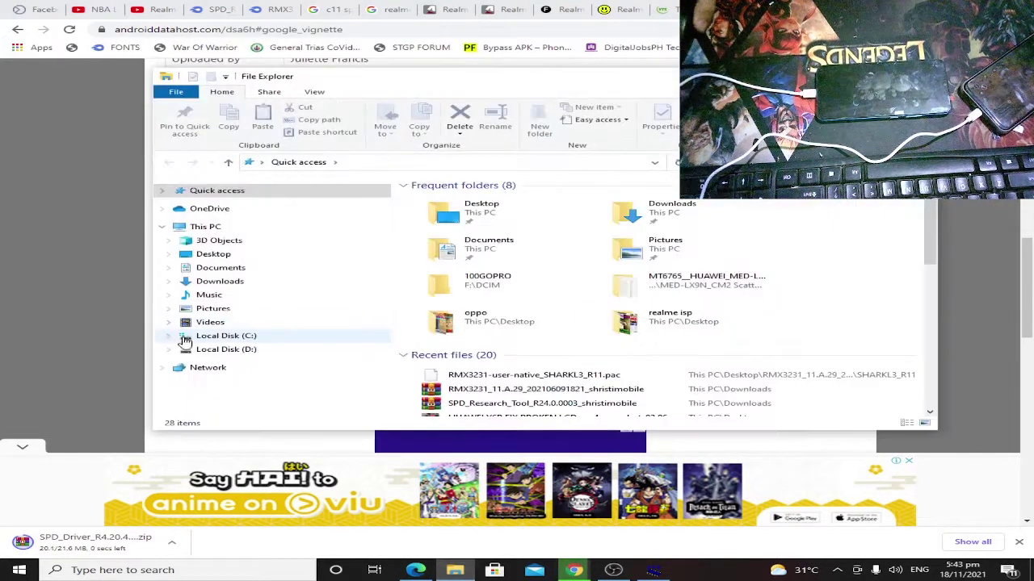
pyautogui.rightClick(216, 228)
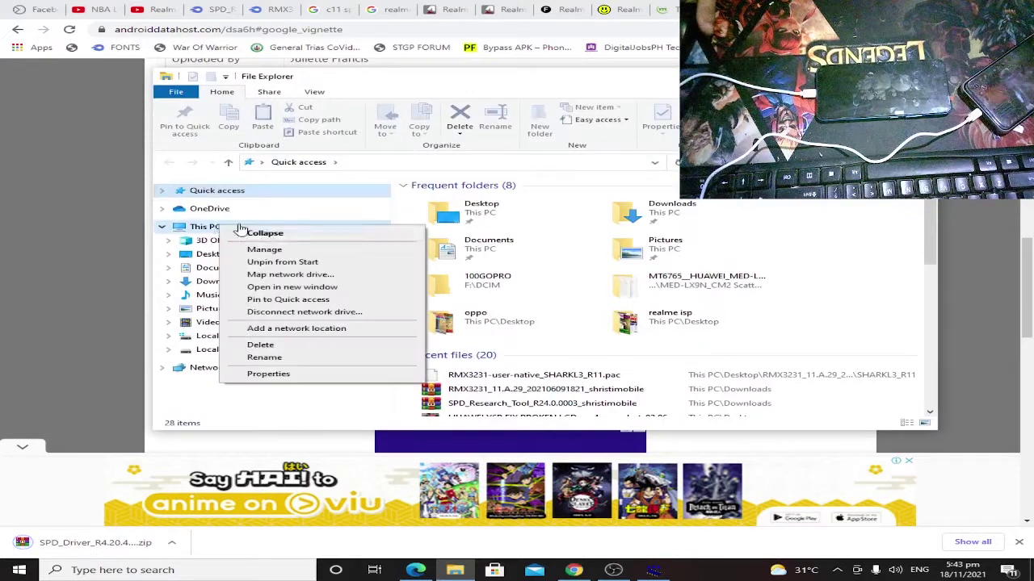
pyautogui.click(273, 249)
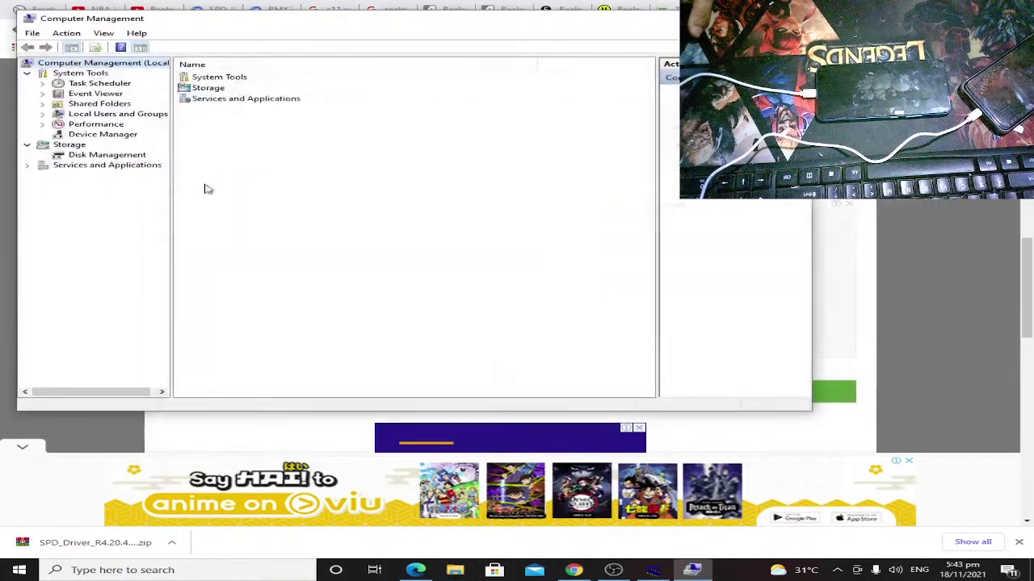
# Display the PC's hardware in Device Manager and expand Ports (COM & LPT) to examine the connected port devices.
pyautogui.click(113, 135)
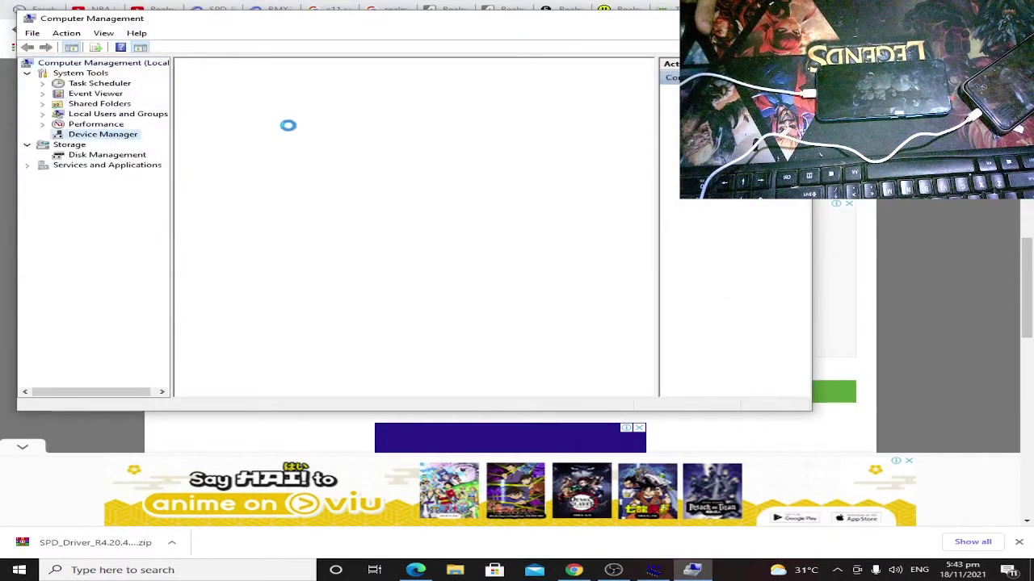
pyautogui.click(204, 197)
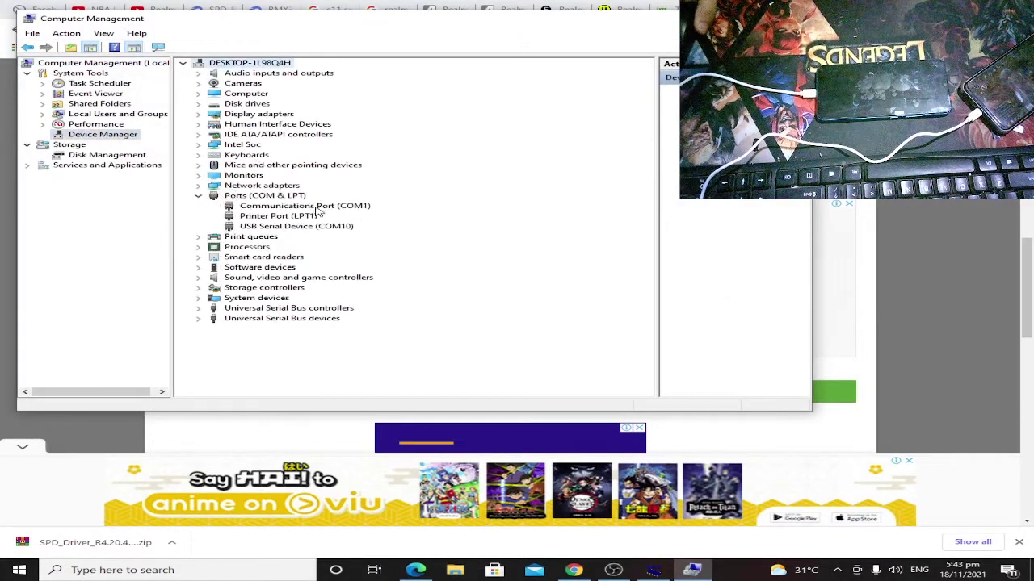
# Extract the SPD_Driver_R4.20.4201 folder from the downloaded zip to the desktop and close the archive.
pyautogui.hotkey('alt', 'Tab')
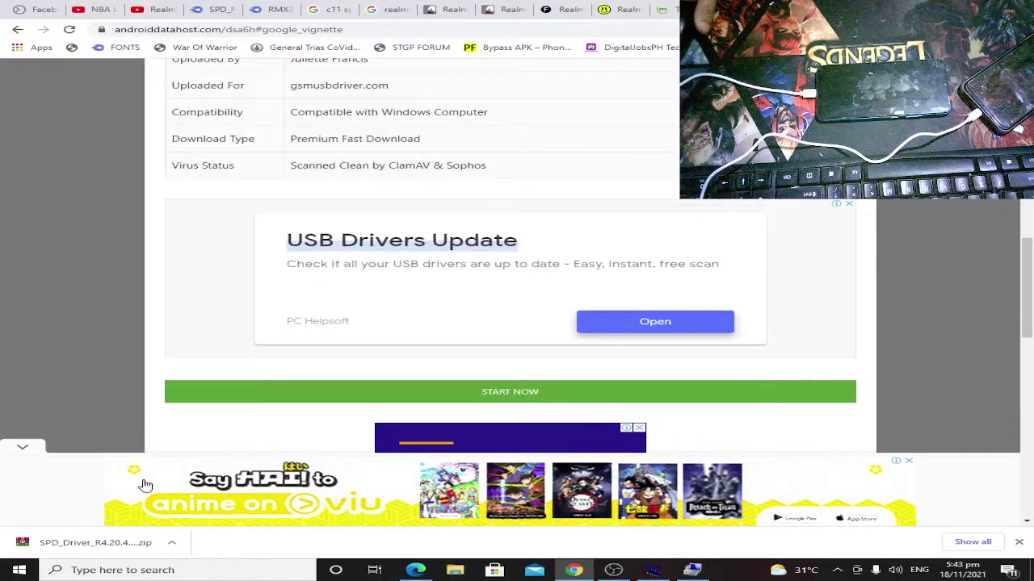
pyautogui.click(110, 543)
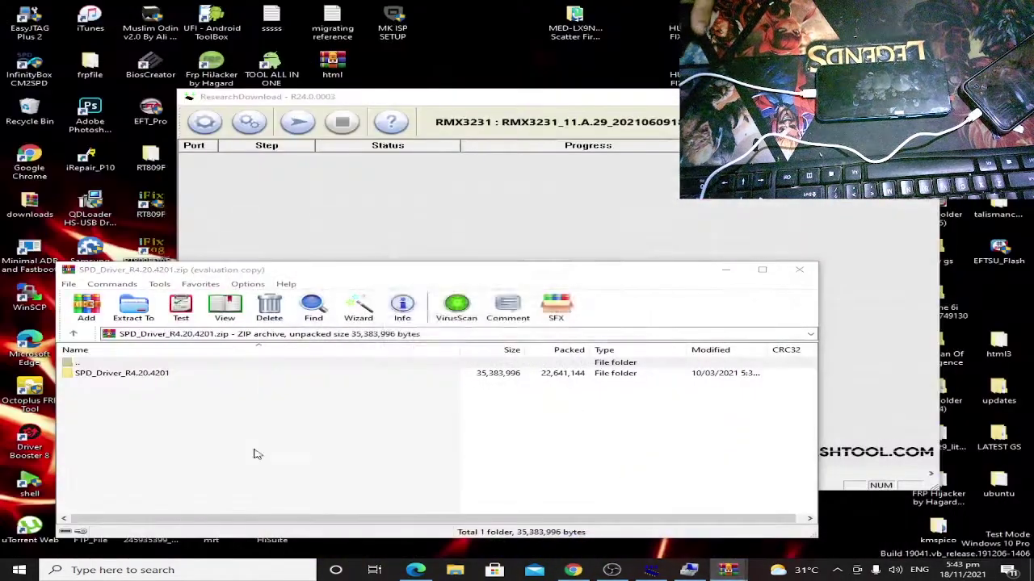
pyautogui.click(155, 373)
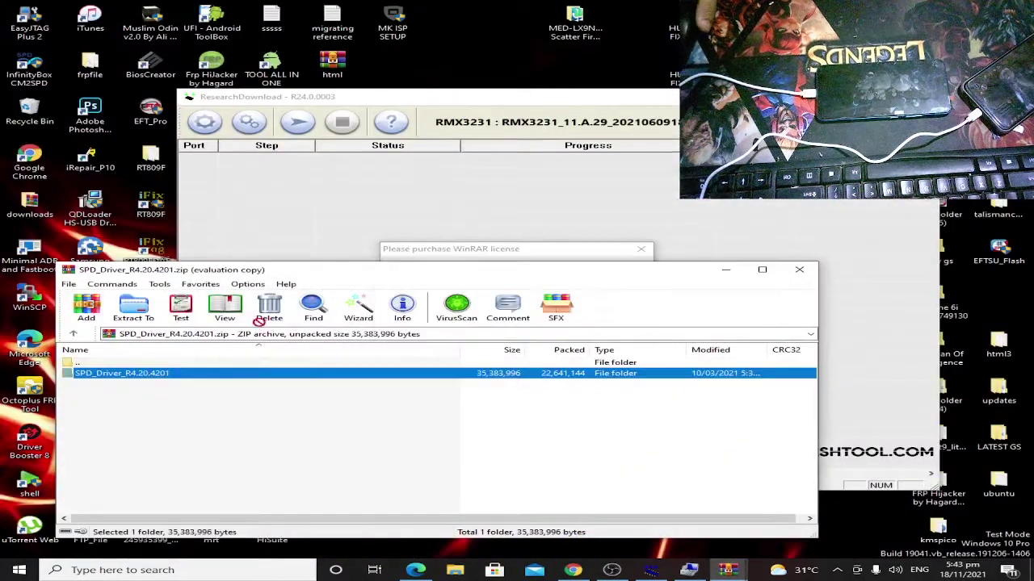
pyautogui.moveTo(522, 62); pyautogui.dragTo(513, 23)
pyautogui.press('Escape')
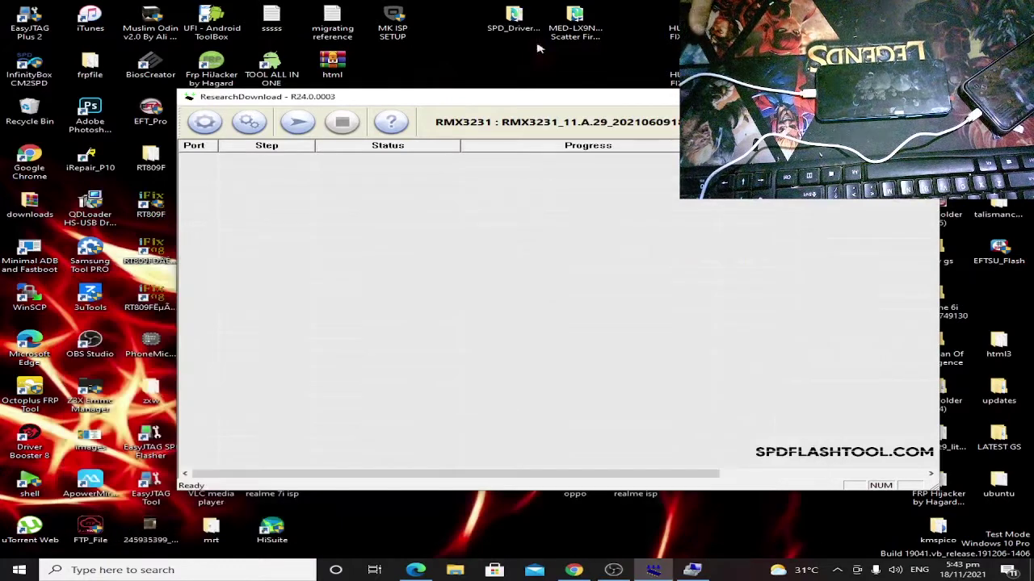
# Install the UNISOC driver package by running DPInst64 from the extracted Win10 folder, and close the folder window.
pyautogui.doubleClick(513, 22)
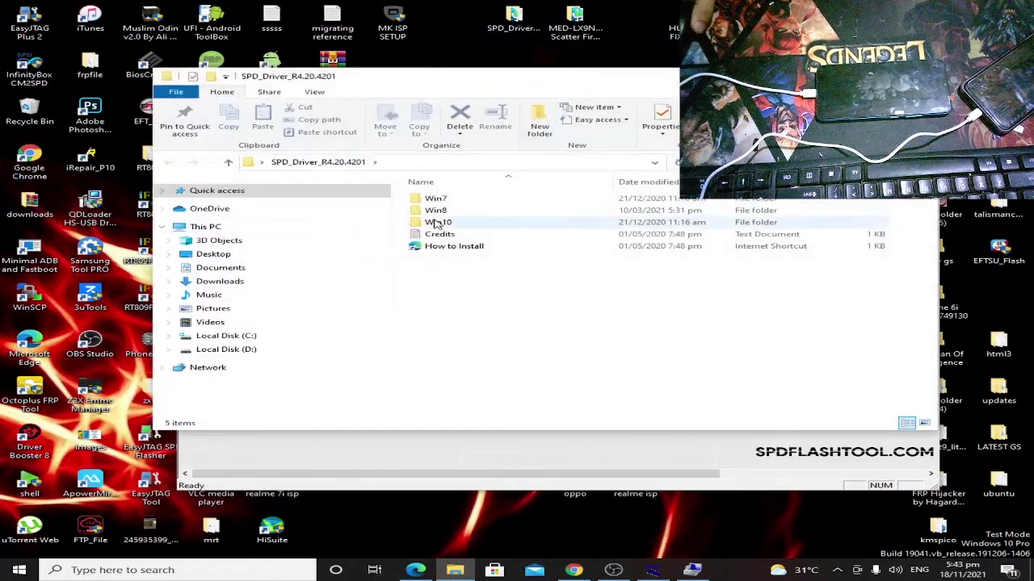
pyautogui.doubleClick(440, 222)
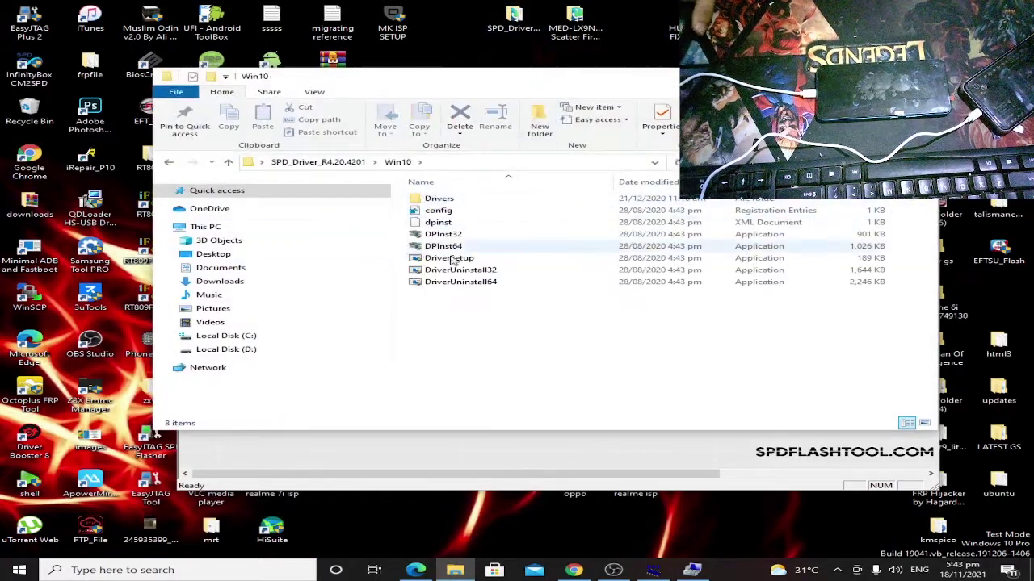
pyautogui.doubleClick(445, 246)
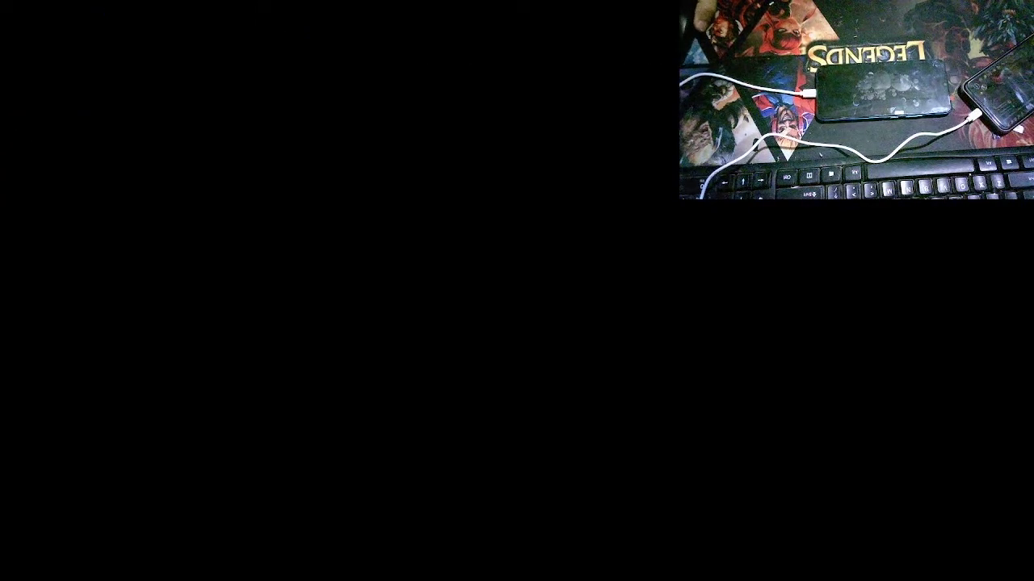
pyautogui.click(435, 299)
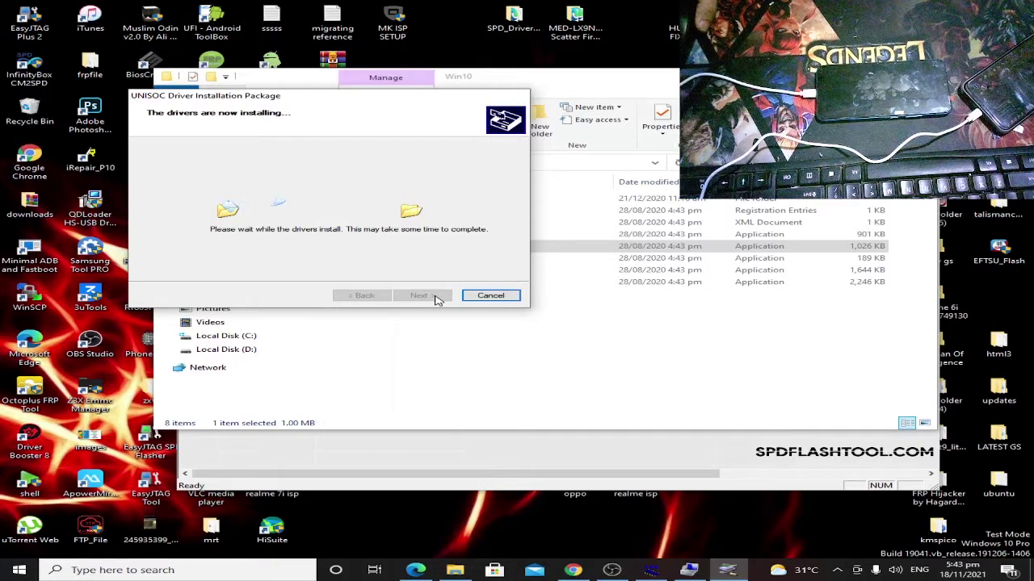
pyautogui.click(426, 296)
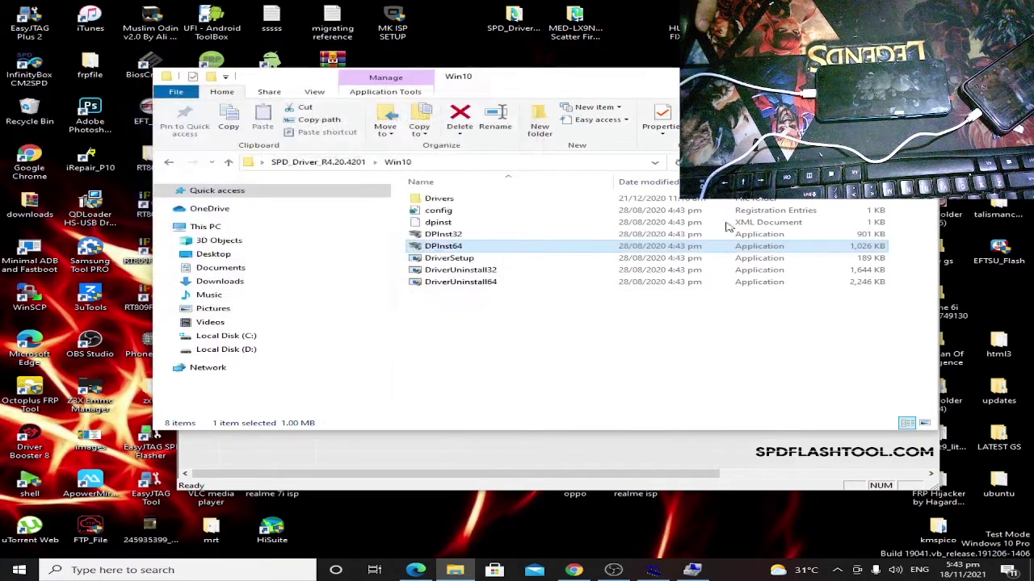
pyautogui.hotkey('alt', 'F4')
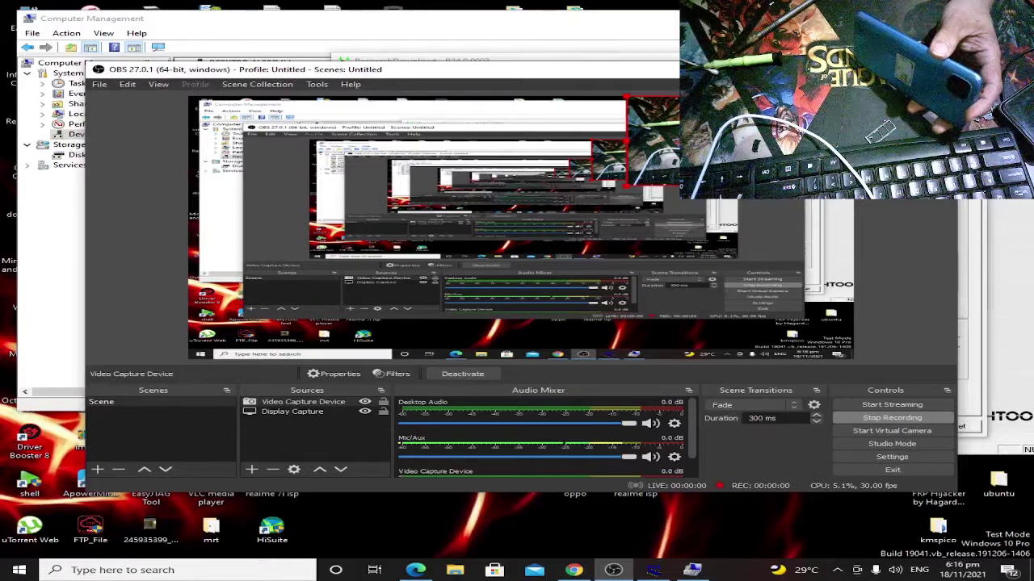
# Review the selected firmware partition files in ResearchDownload's download settings and accept the settings.
pyautogui.press('super+Down')
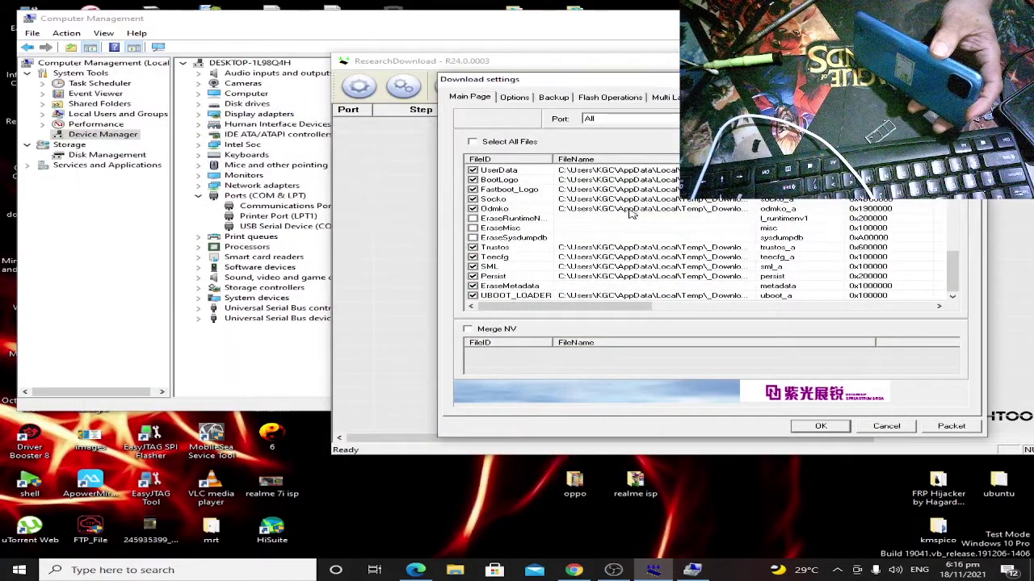
pyautogui.scroll(5, 632, 214)
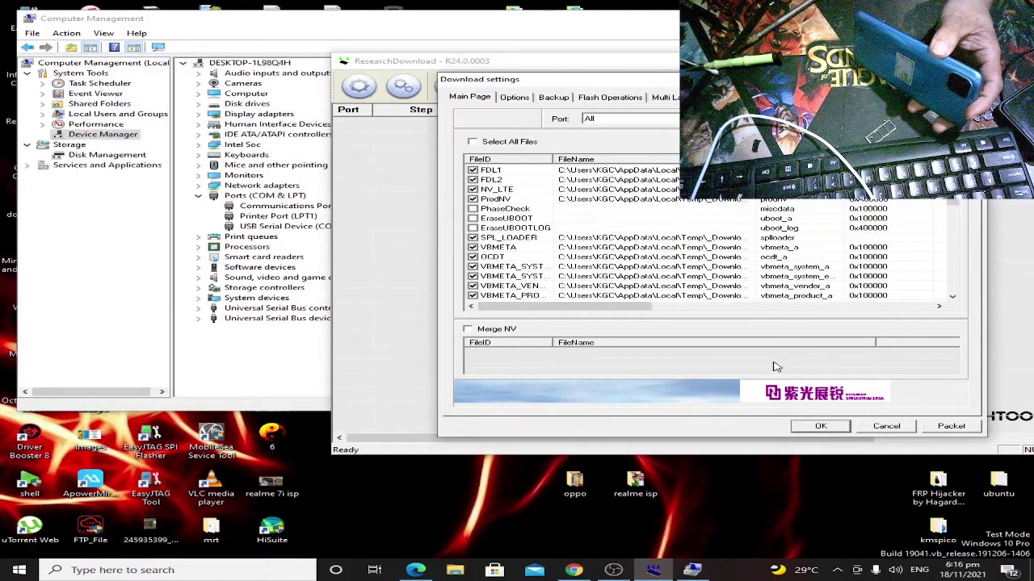
pyautogui.click(820, 426)
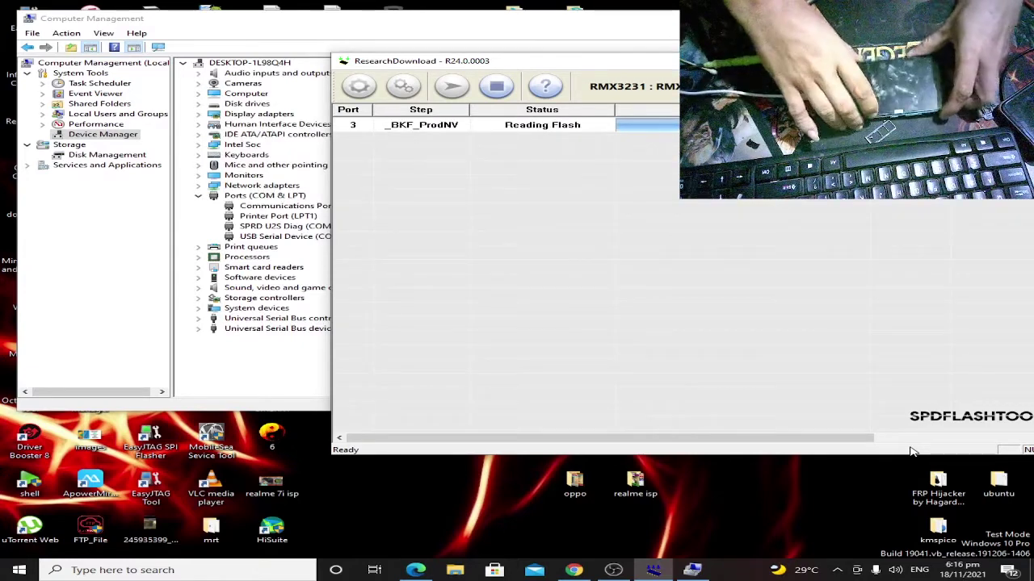
pyautogui.click(614, 570)
pyautogui.click(614, 570)
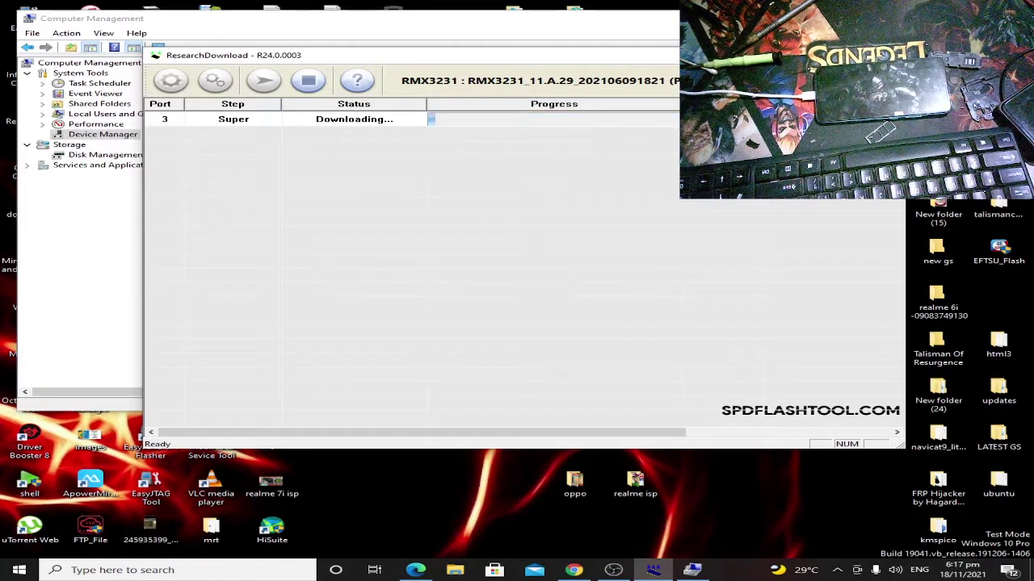
pyautogui.click(612, 572)
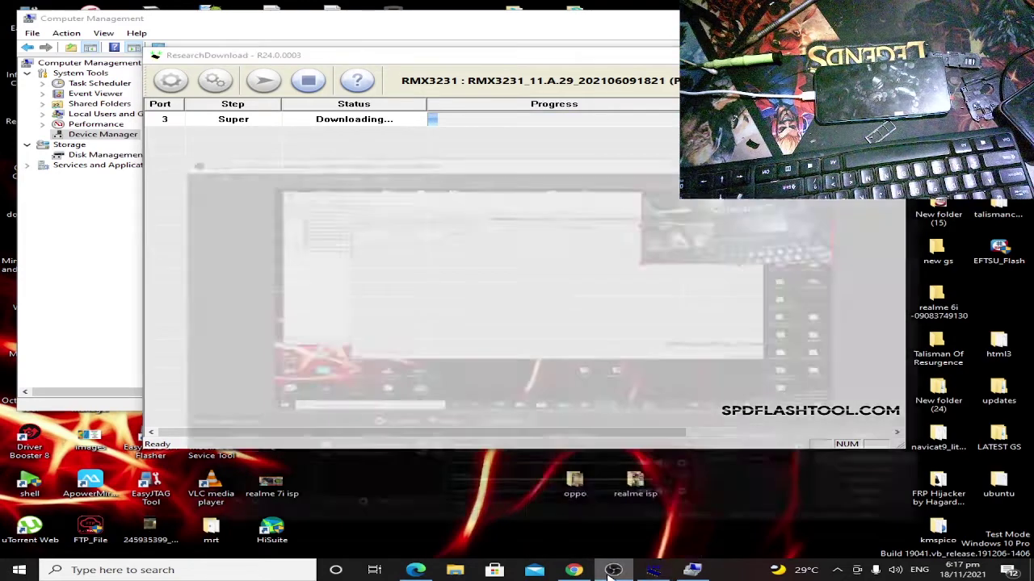
pyautogui.click(612, 571)
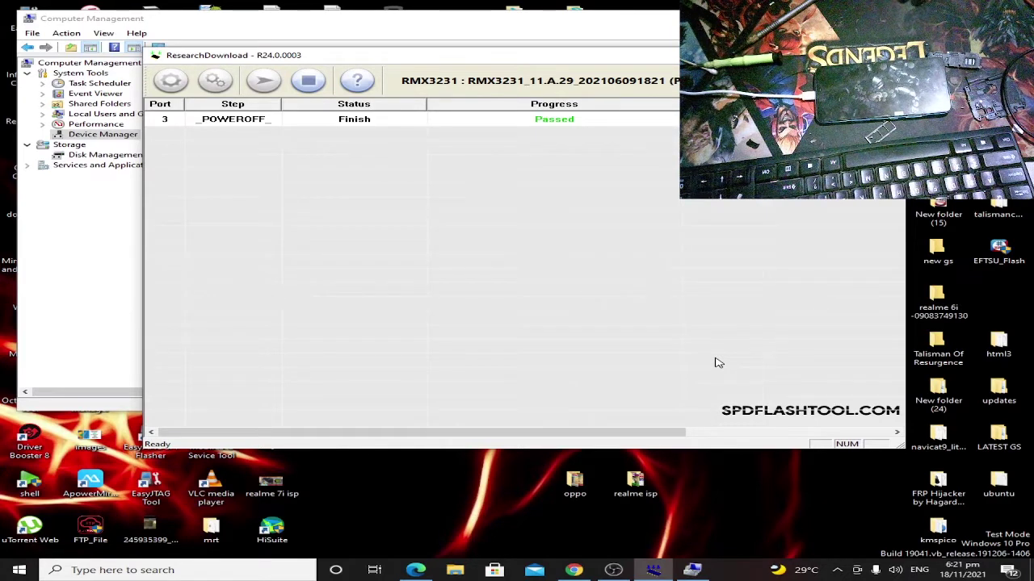
# Stop the RMX3231 download session in ResearchDownload and switch to the OBS window.
pyautogui.click(311, 82)
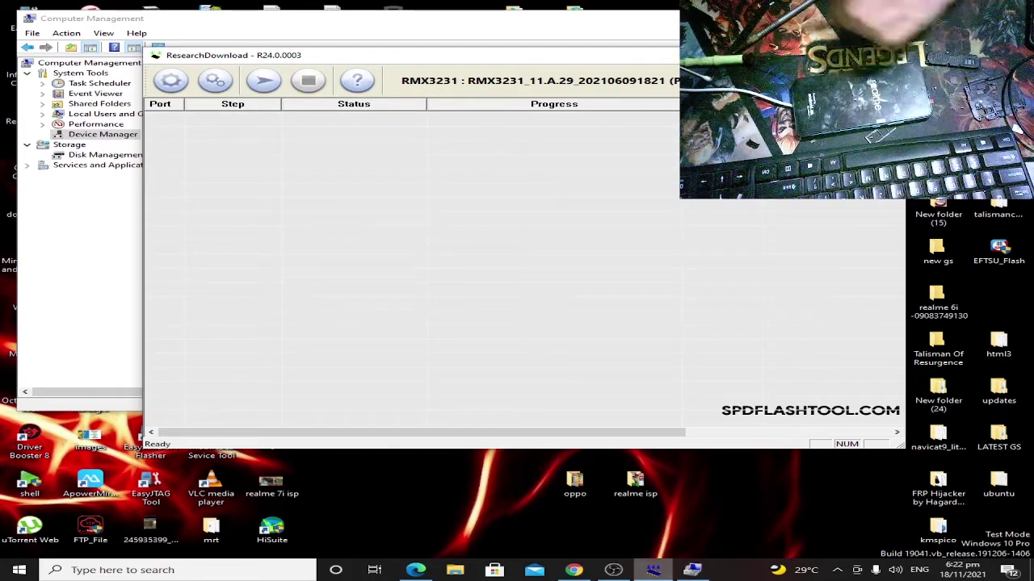
pyautogui.click(614, 570)
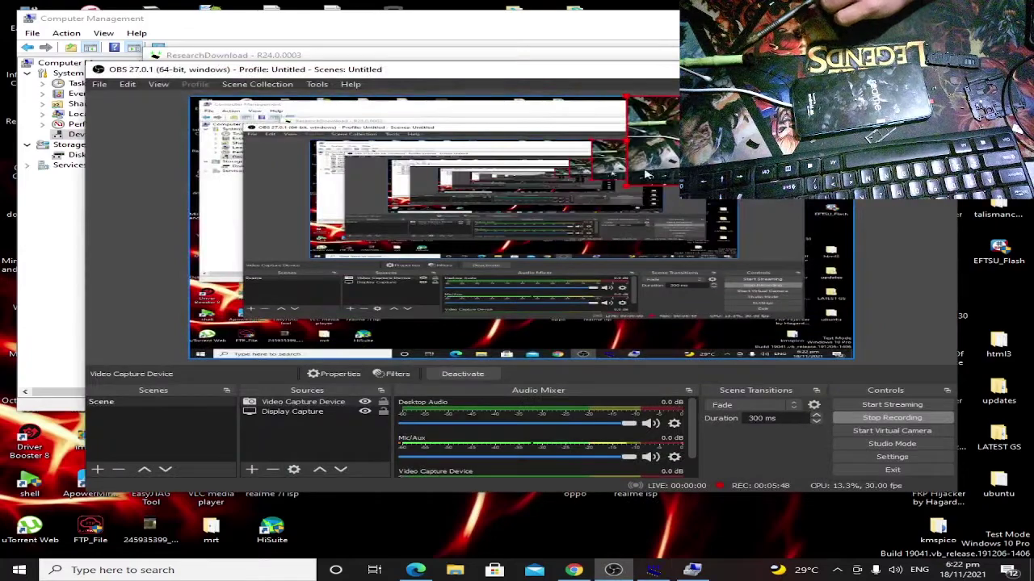